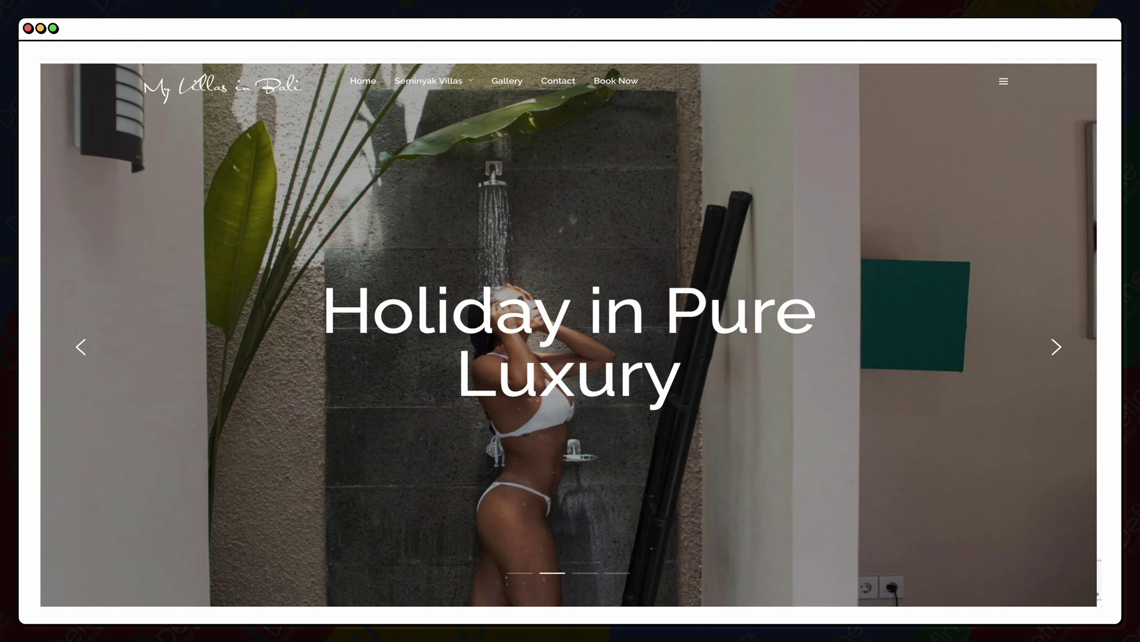
Step: Search Google for "google ads" and open the sponsored Google Ads website from the results
{"action": "mouse_move", "coordinate": [463, 90]}
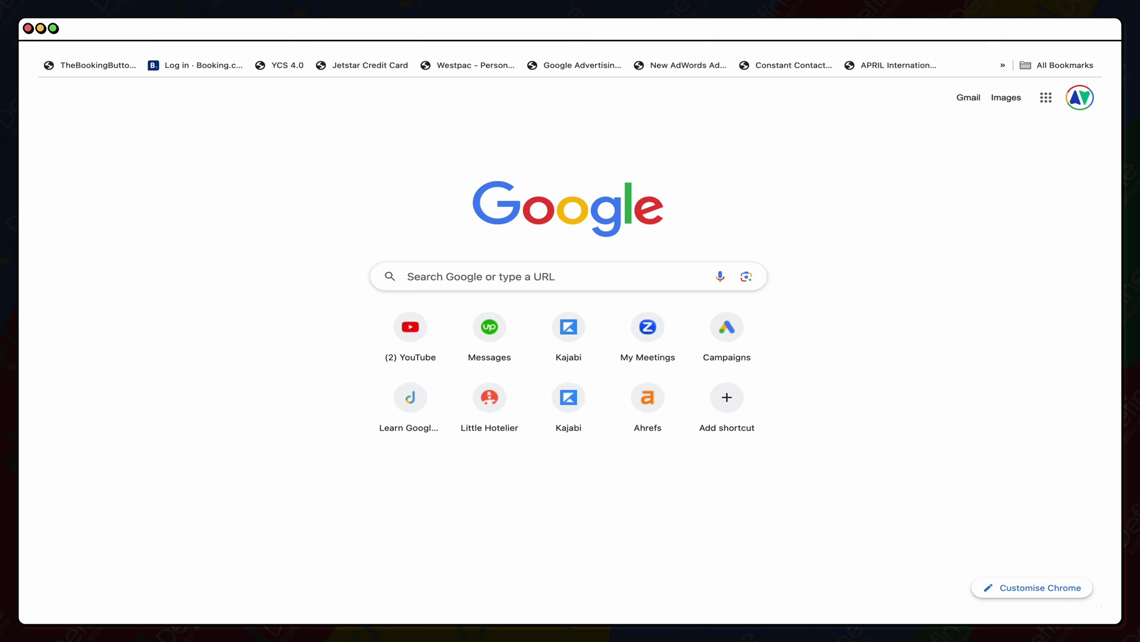
{"action": "left_click", "coordinate": [435, 277]}
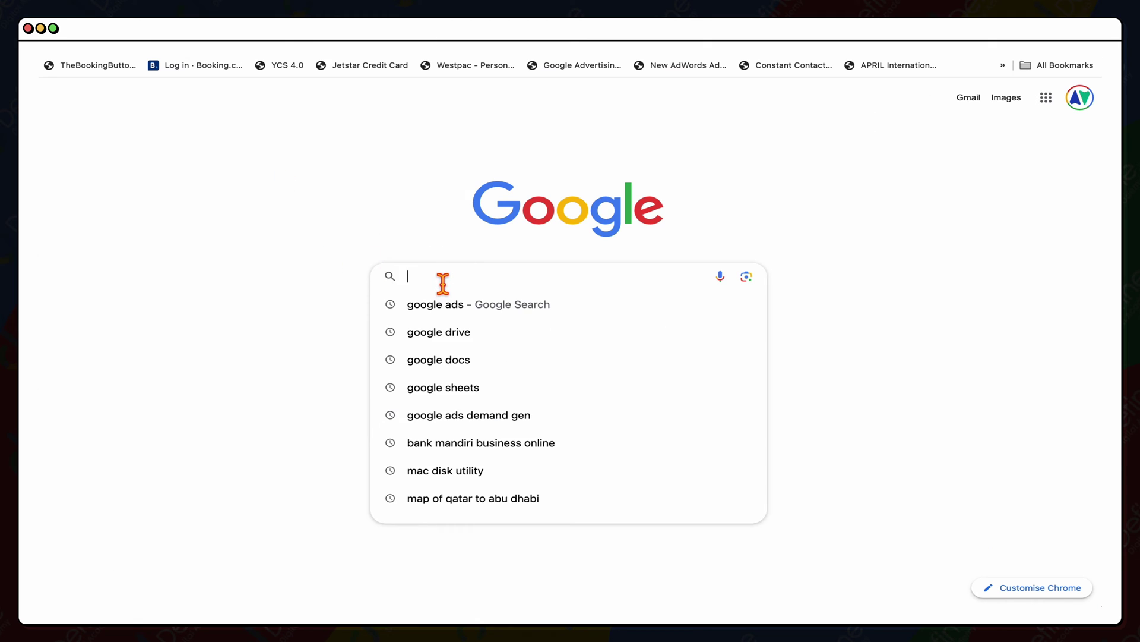
{"action": "left_click", "coordinate": [438, 304]}
{"action": "scroll", "coordinate": [445, 333], "scroll_direction": "down", "scroll_amount": 5}
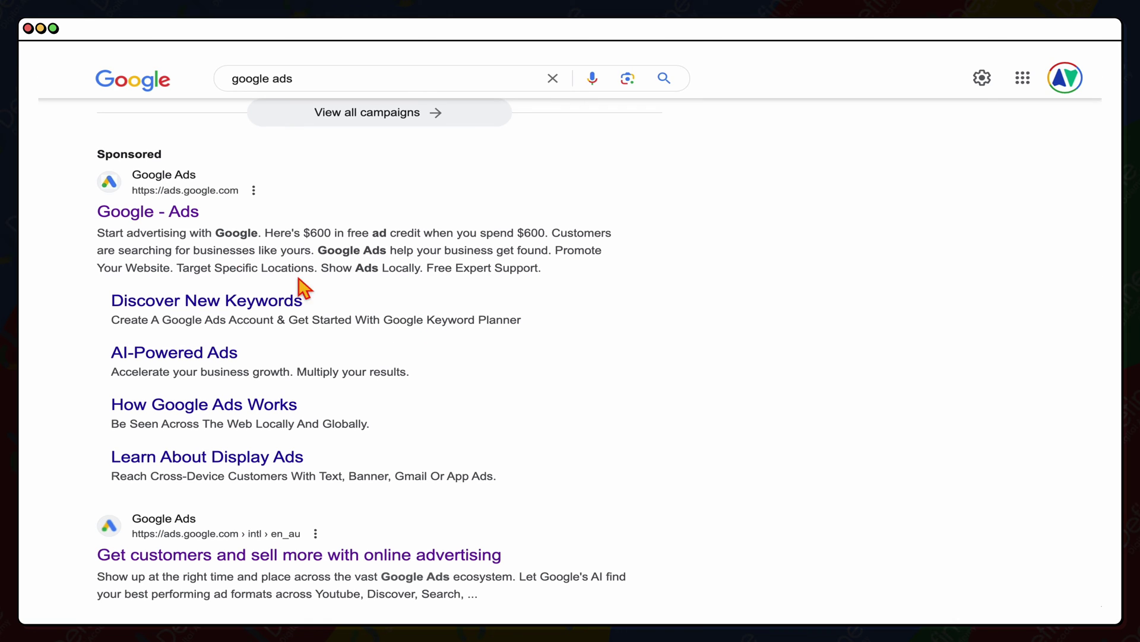
{"action": "left_click", "coordinate": [148, 229]}
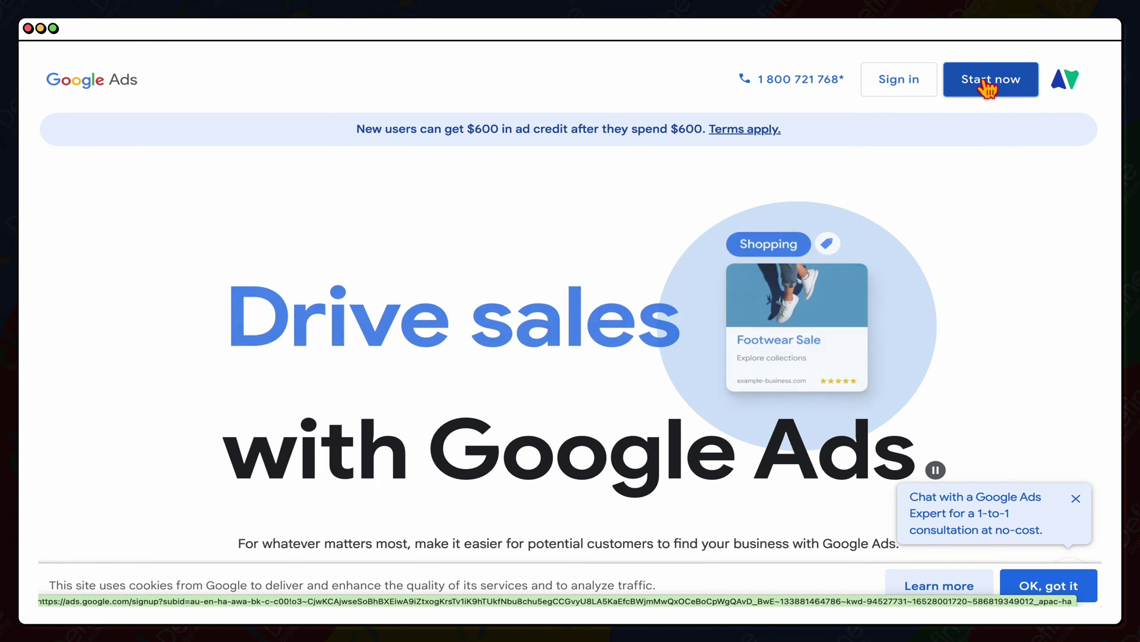
Step: Start the Google Ads sign-up and create a new Google Ads account instead of finishing an existing one
{"action": "left_click_drag", "start_coordinate": [840, 140], "coordinate": [348, 139]}
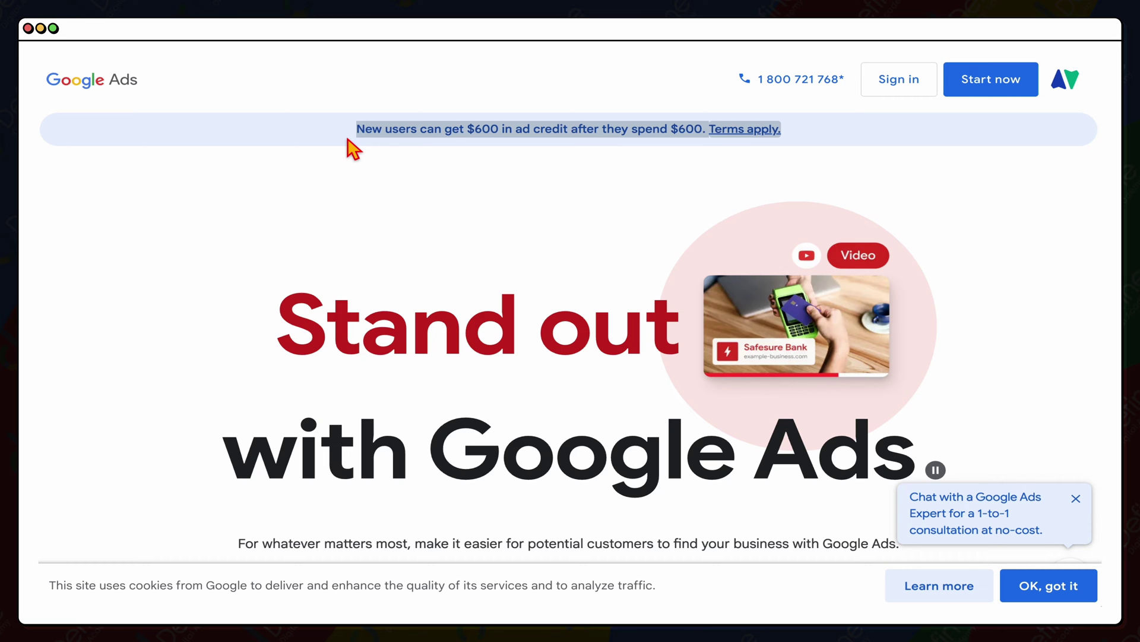
{"action": "left_click", "coordinate": [1002, 94]}
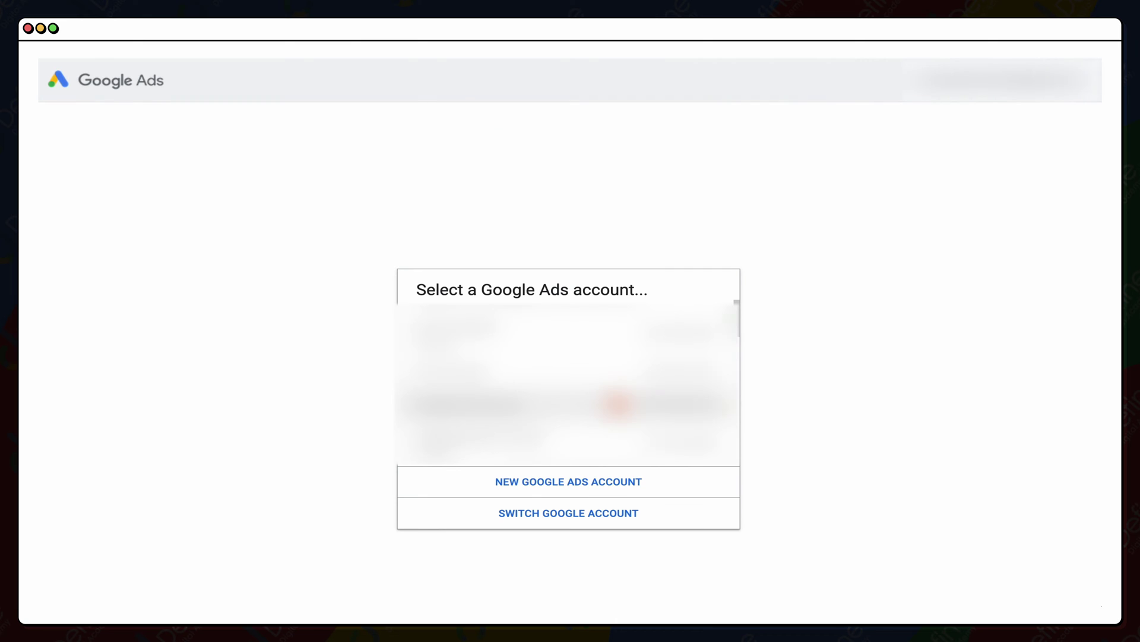
{"action": "left_click", "coordinate": [605, 486]}
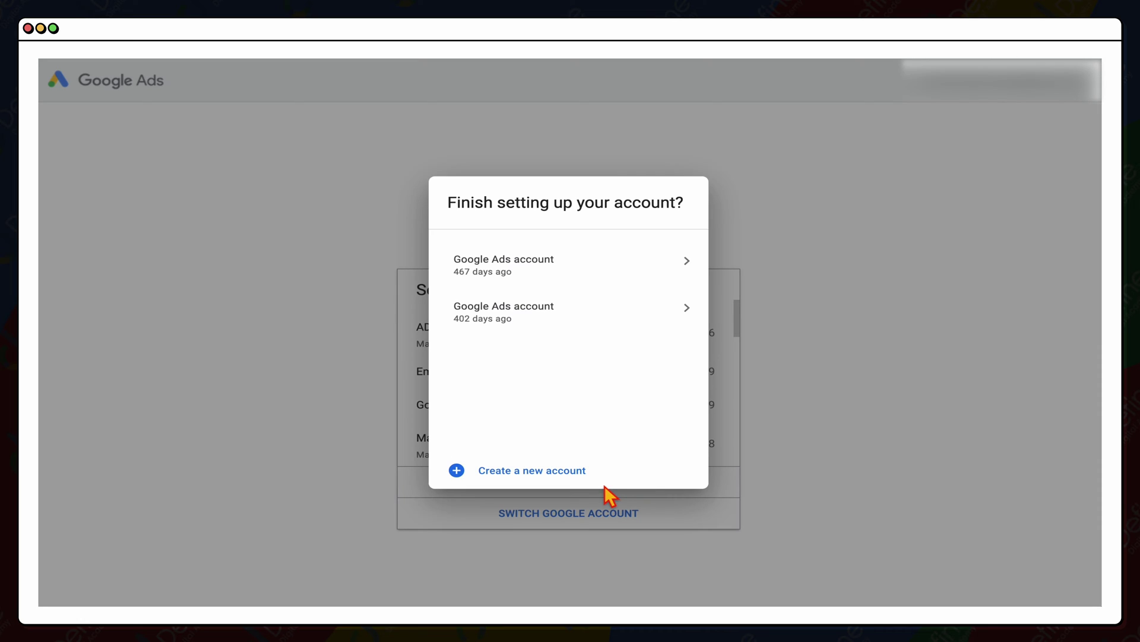
{"action": "left_click", "coordinate": [531, 475]}
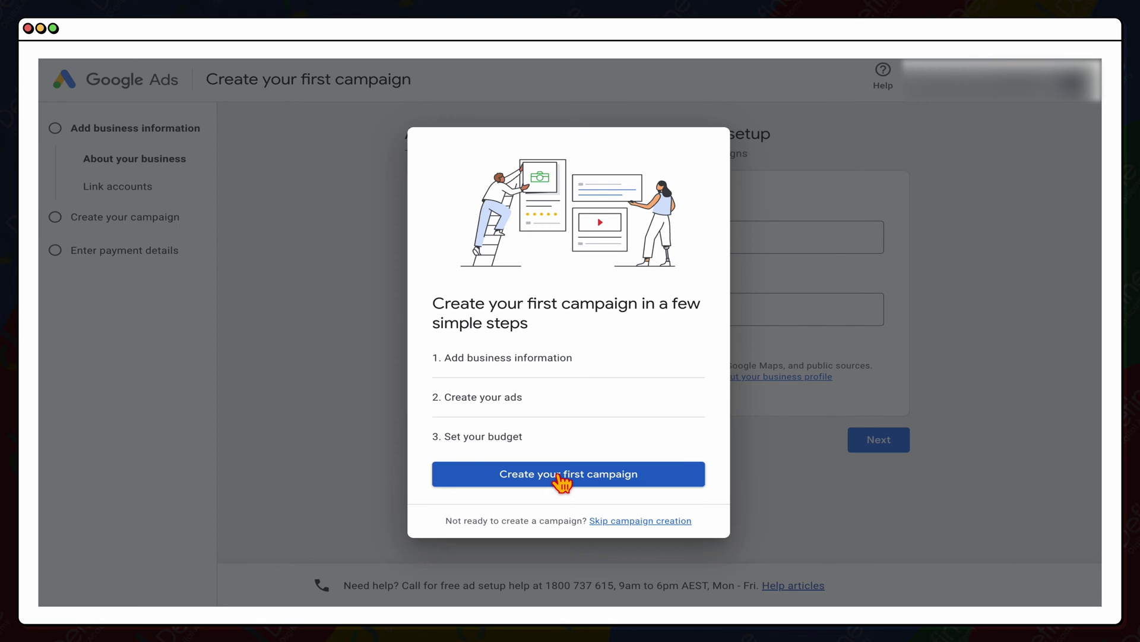
Step: Skip campaign creation, confirm Australia, (GMT+10:00) Brisbane Time and Australian Dollar as business information, and open the new account
{"action": "left_click", "coordinate": [618, 524]}
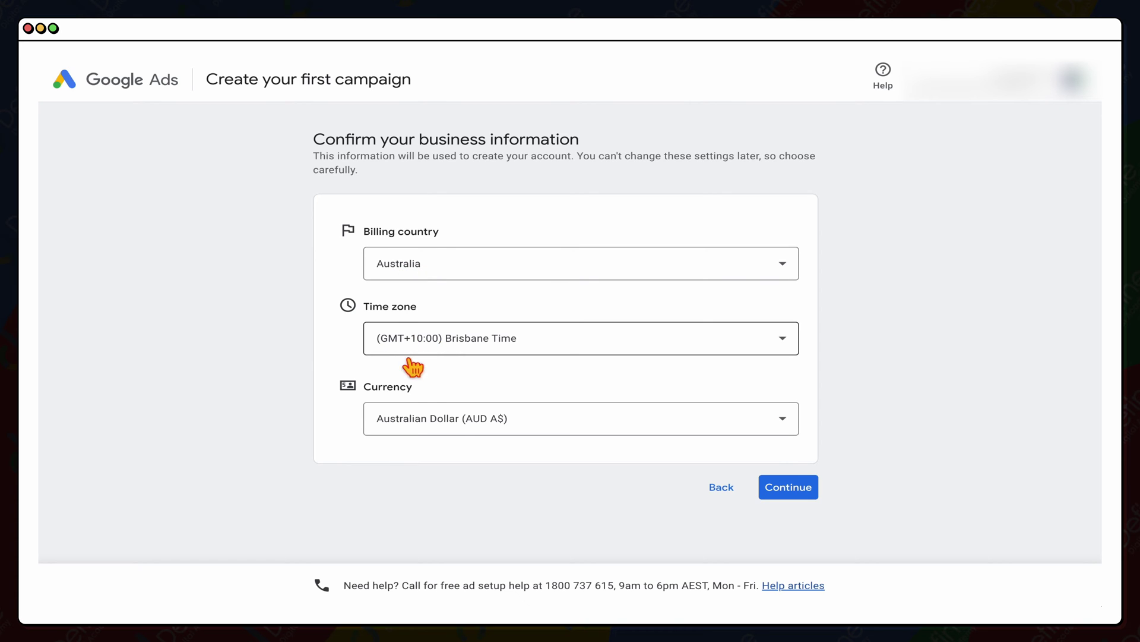
{"action": "left_click", "coordinate": [802, 493]}
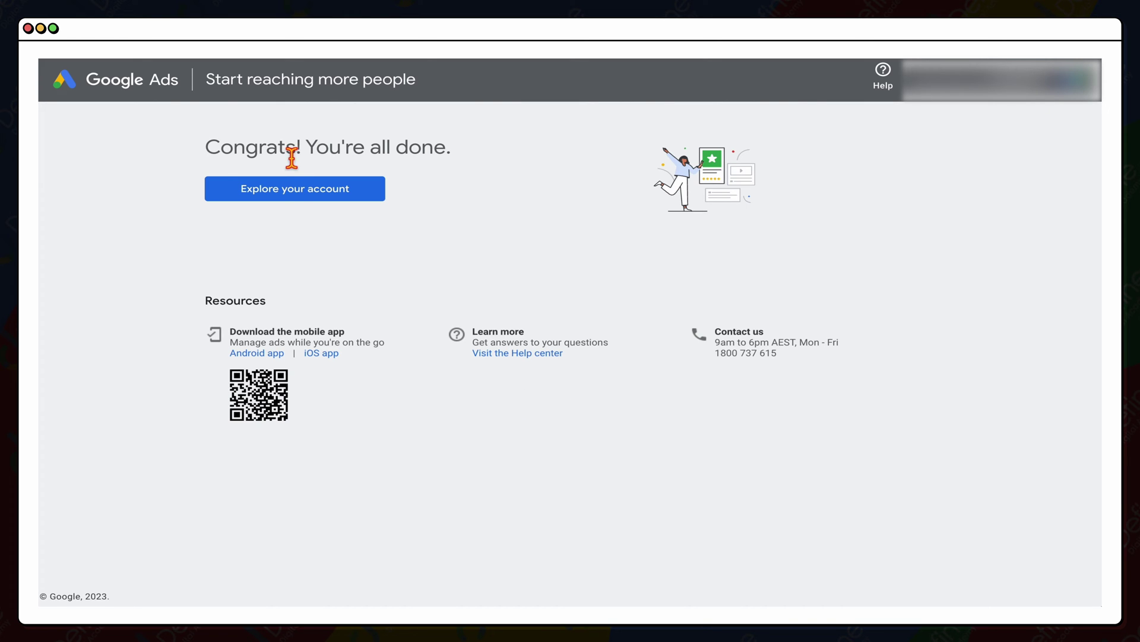
{"action": "left_click", "coordinate": [297, 207]}
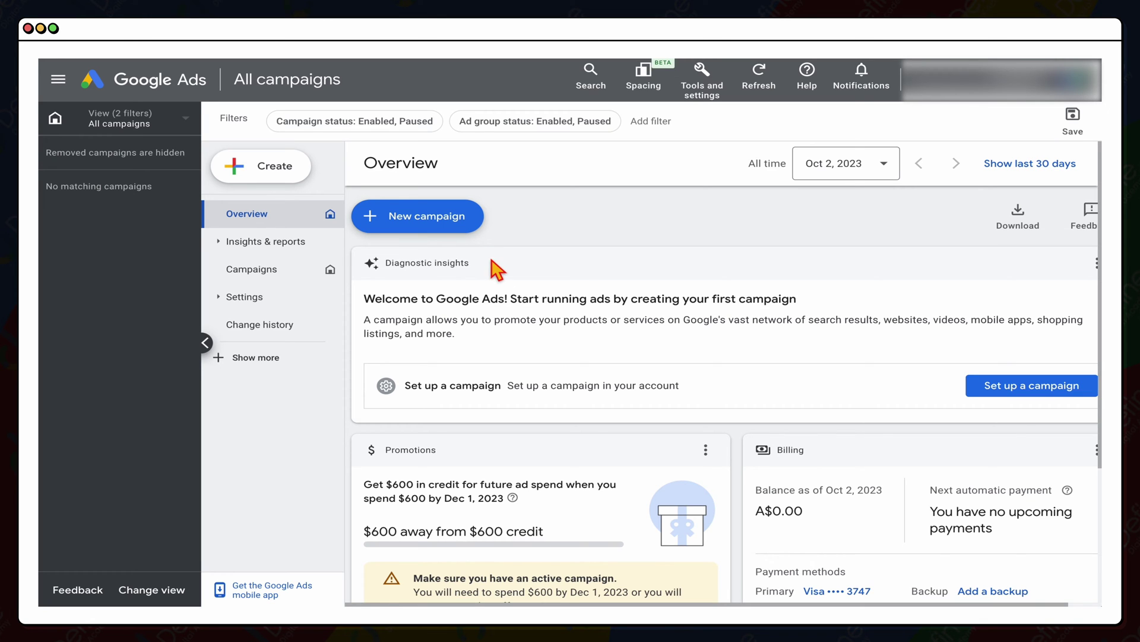
Step: Collapse the campaign list beside the account overview and start a new campaign with the Leads objective
{"action": "left_click", "coordinate": [205, 342]}
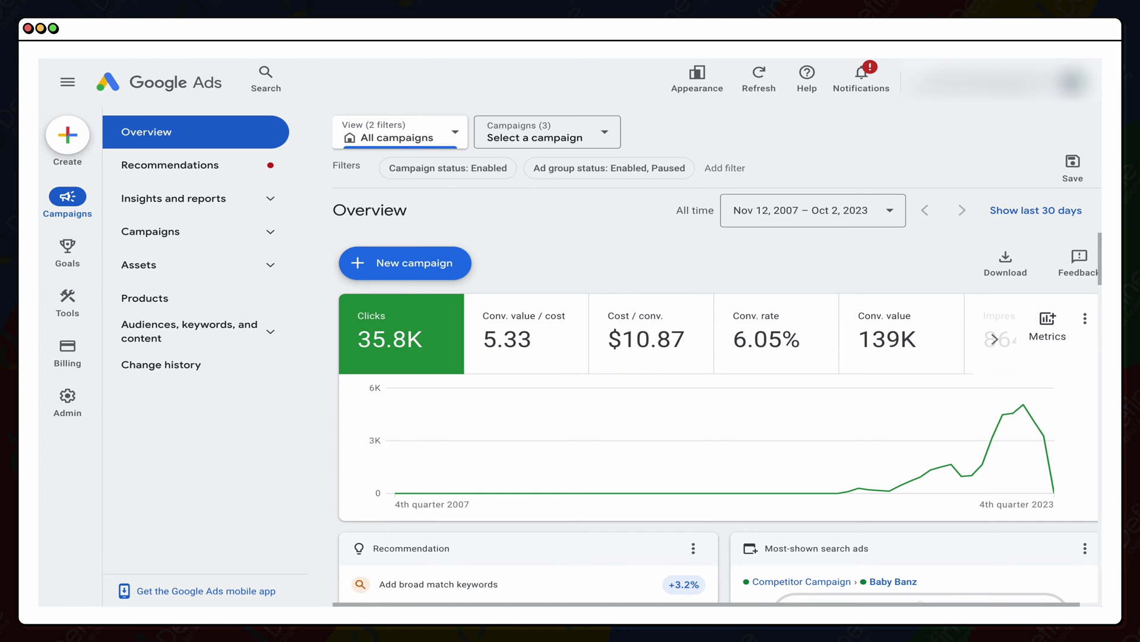
{"action": "left_click", "coordinate": [78, 149]}
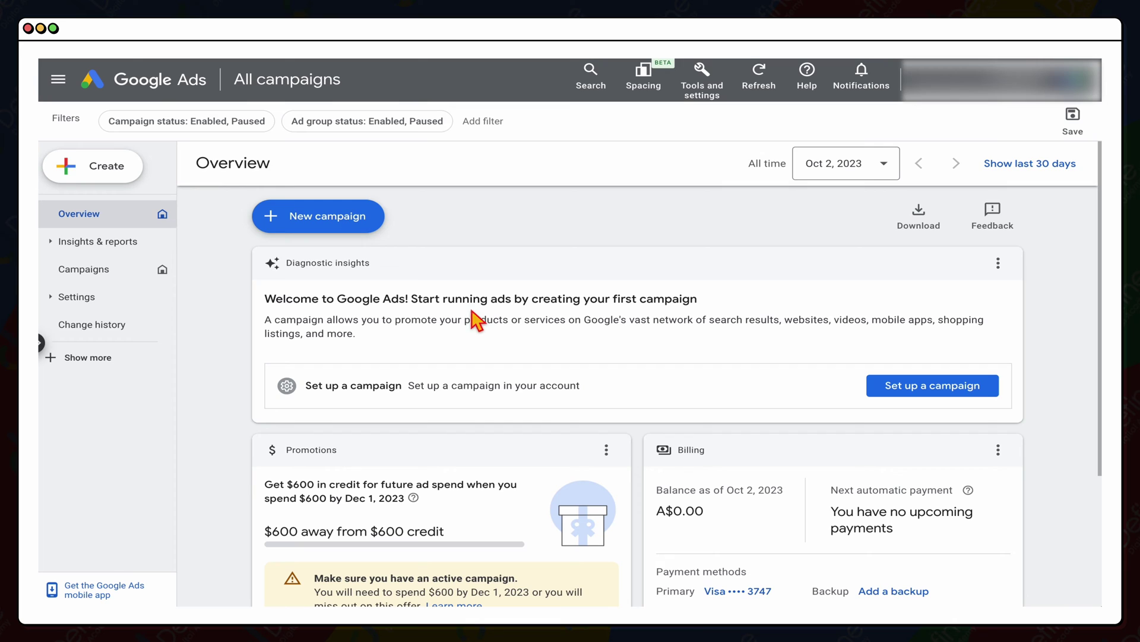
{"action": "left_click", "coordinate": [321, 220]}
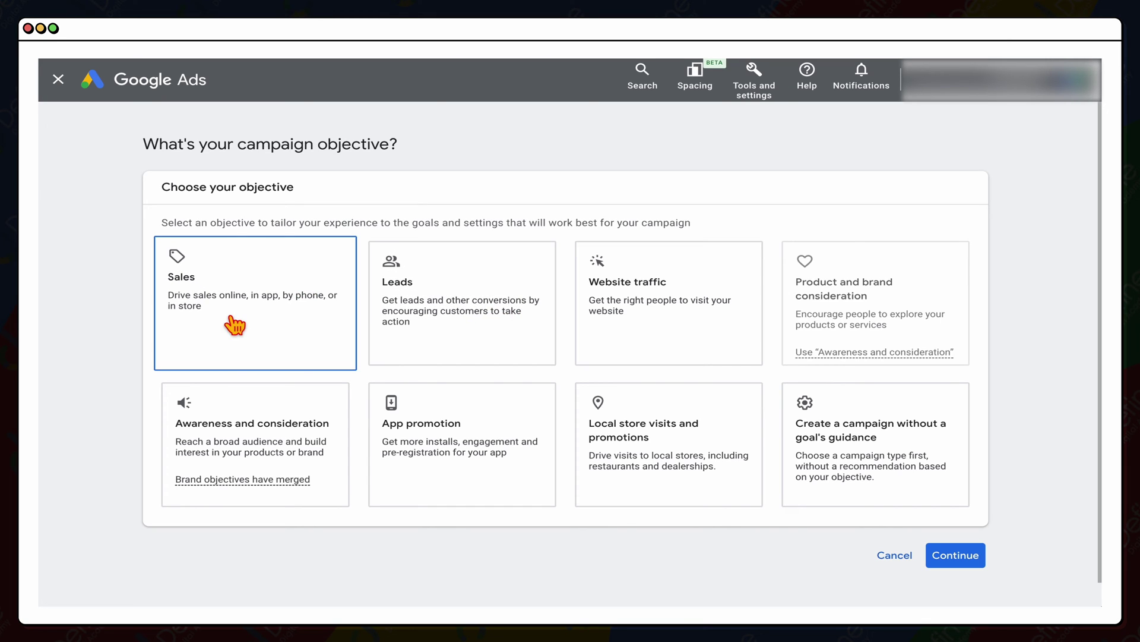
{"action": "left_click", "coordinate": [440, 304]}
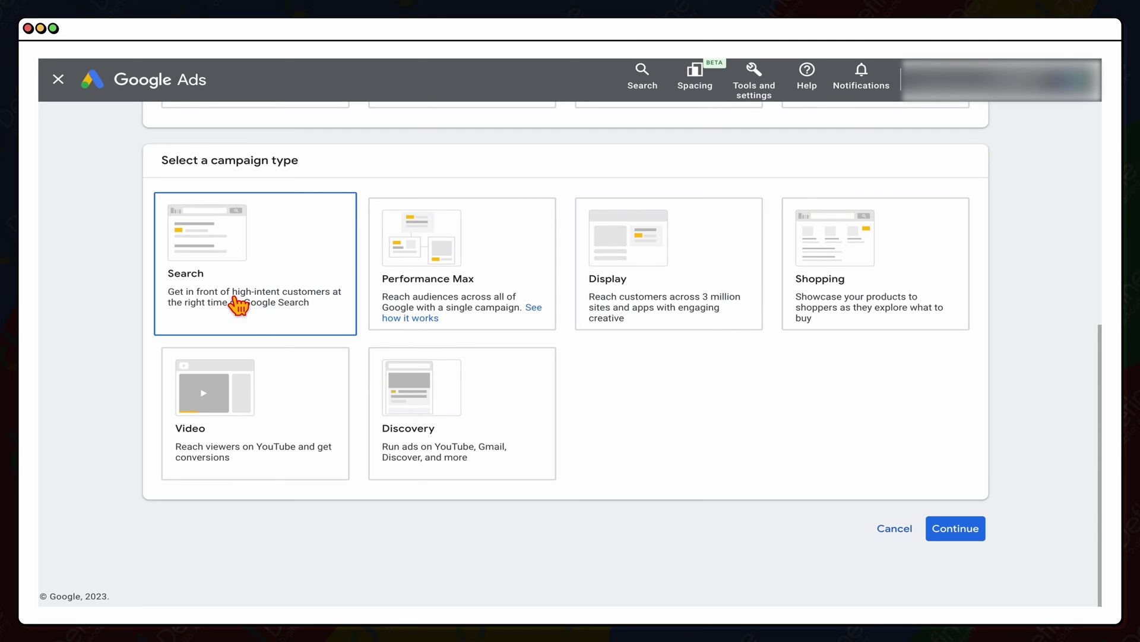
Step: Choose the Search campaign type and set the leads conversion goal to Form submissions from your website
{"action": "scroll", "coordinate": [238, 303], "scroll_direction": "down", "scroll_amount": 7}
{"action": "scroll", "coordinate": [265, 308], "scroll_direction": "up", "scroll_amount": 3}
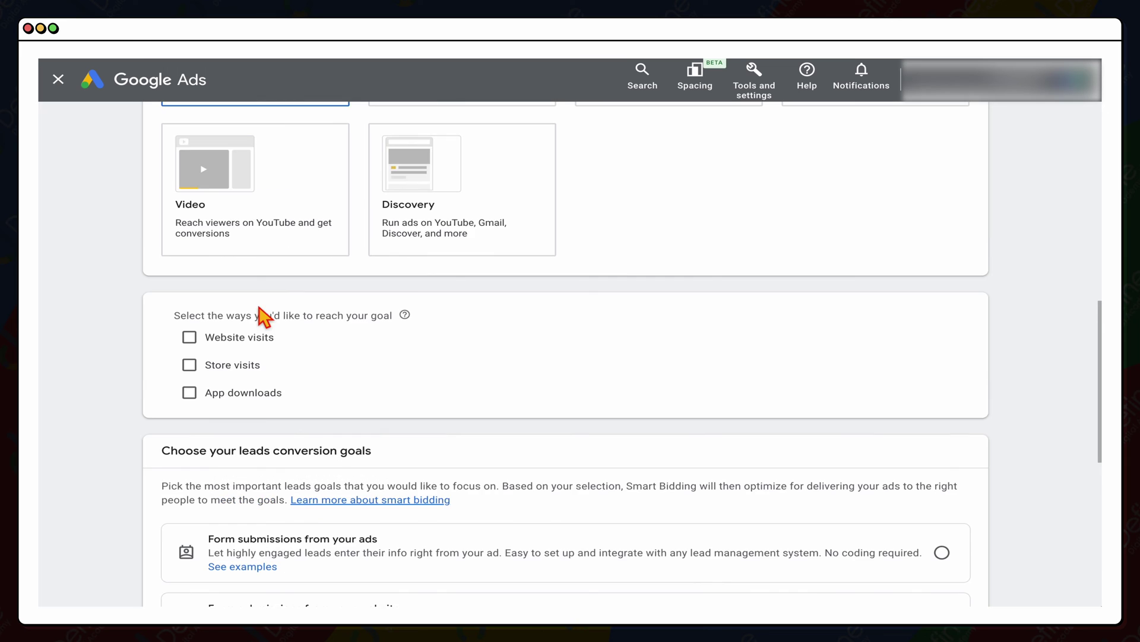
{"action": "scroll", "coordinate": [265, 315], "scroll_direction": "down", "scroll_amount": 3}
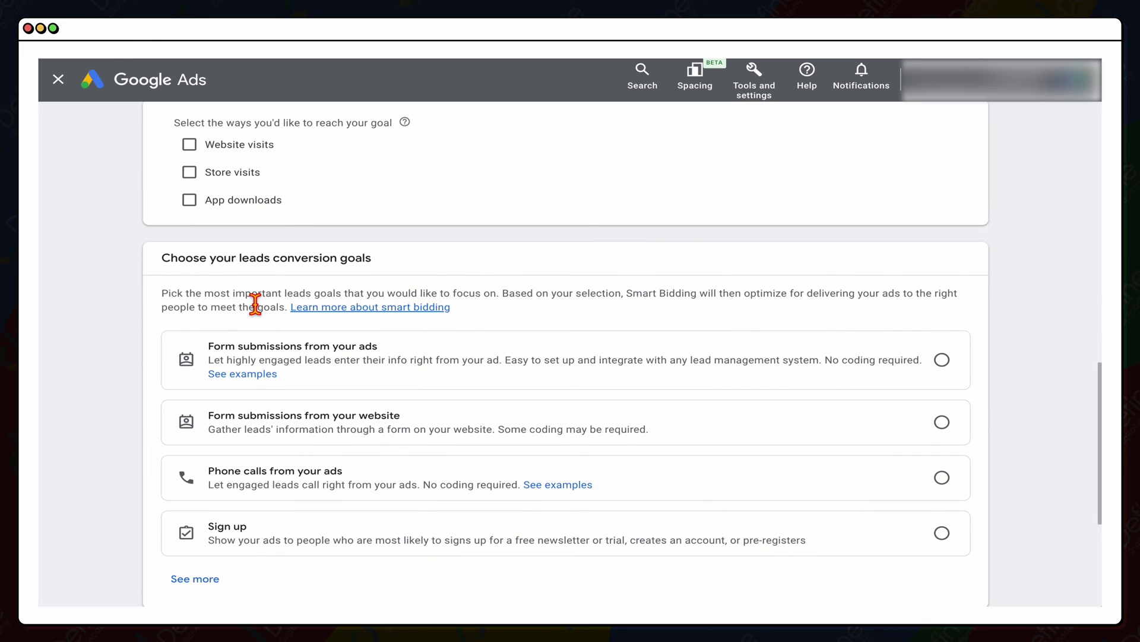
{"action": "scroll", "coordinate": [255, 304], "scroll_direction": "up", "scroll_amount": 1}
{"action": "scroll", "coordinate": [255, 303], "scroll_direction": "down", "scroll_amount": 1}
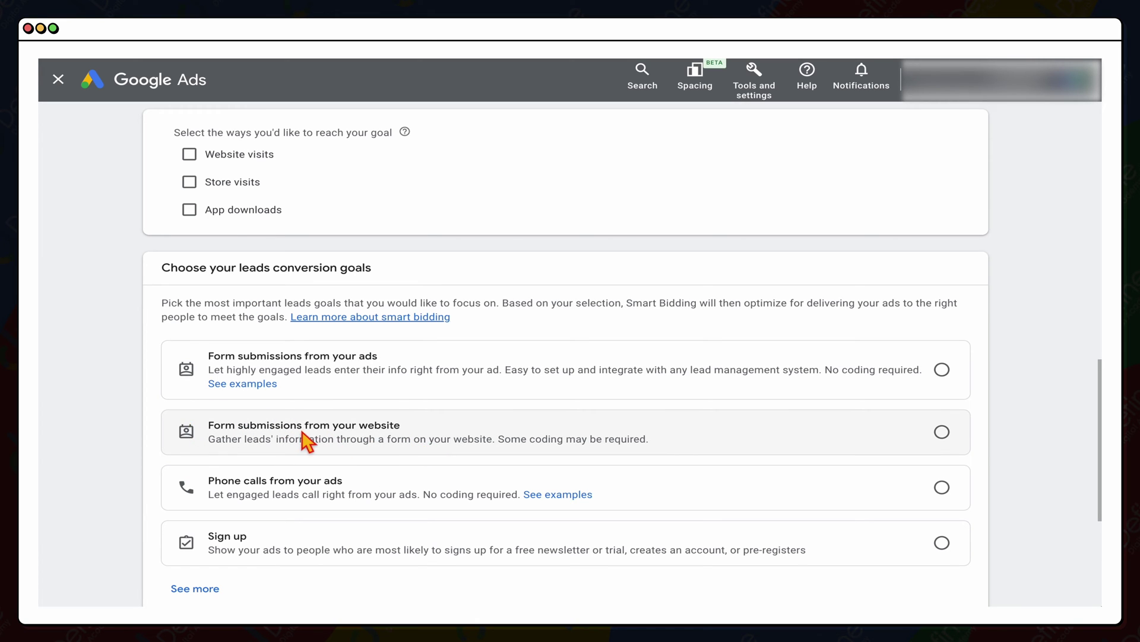
{"action": "left_click", "coordinate": [944, 438]}
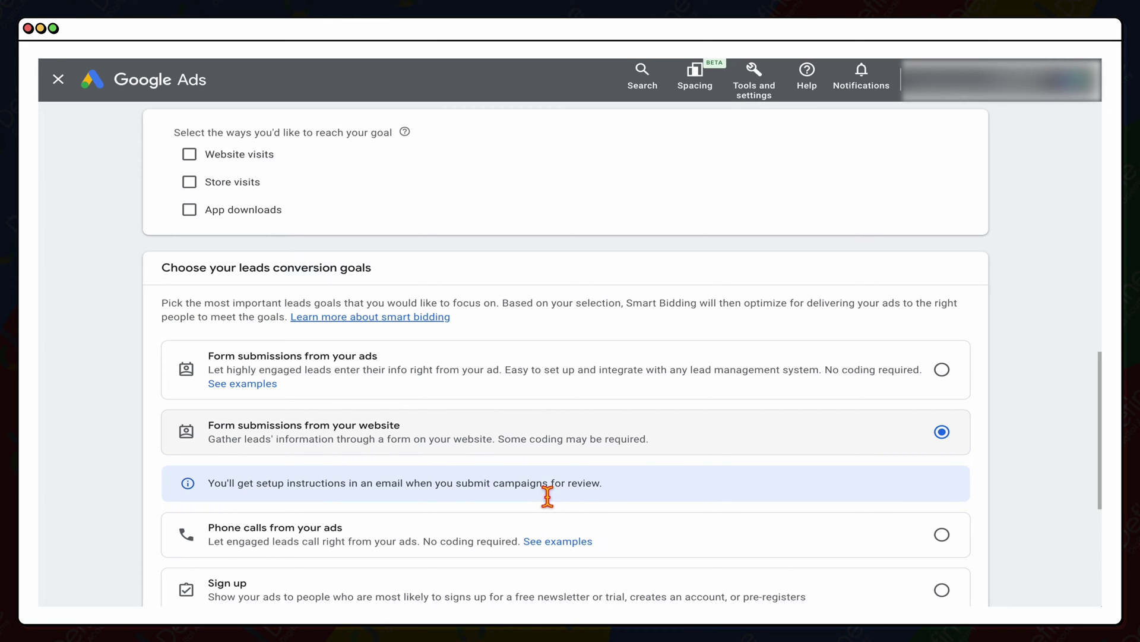
Step: Name the campaign "1BV [Search]" and continue to the bidding settings
{"action": "scroll", "coordinate": [544, 493], "scroll_direction": "down", "scroll_amount": 5}
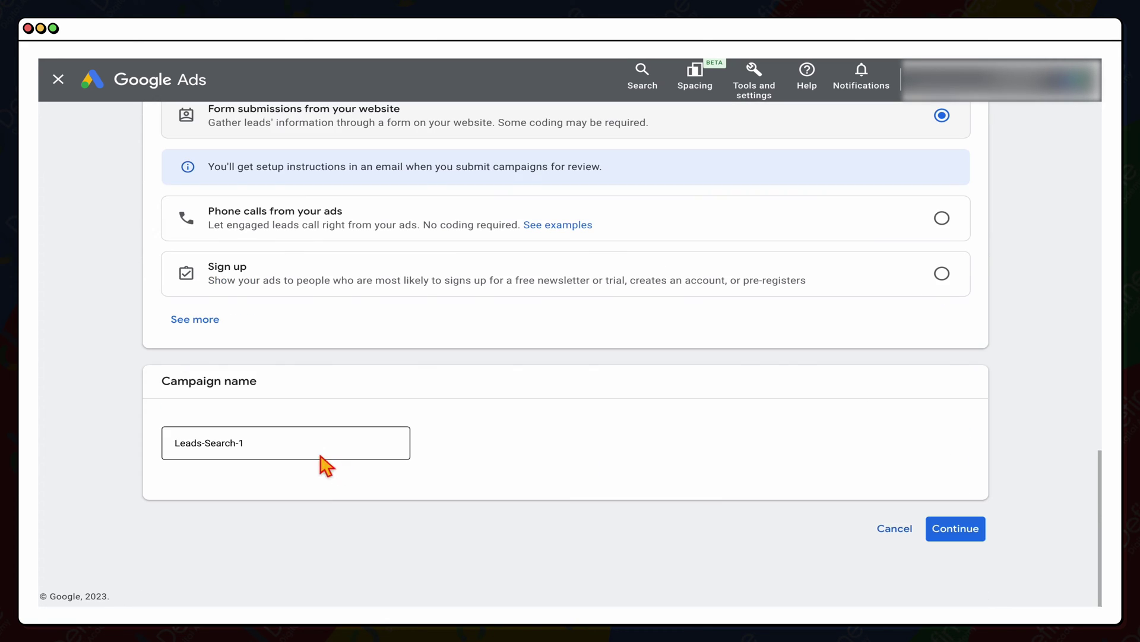
{"action": "left_click", "coordinate": [274, 442]}
{"action": "triple_click", "coordinate": [274, 442]}
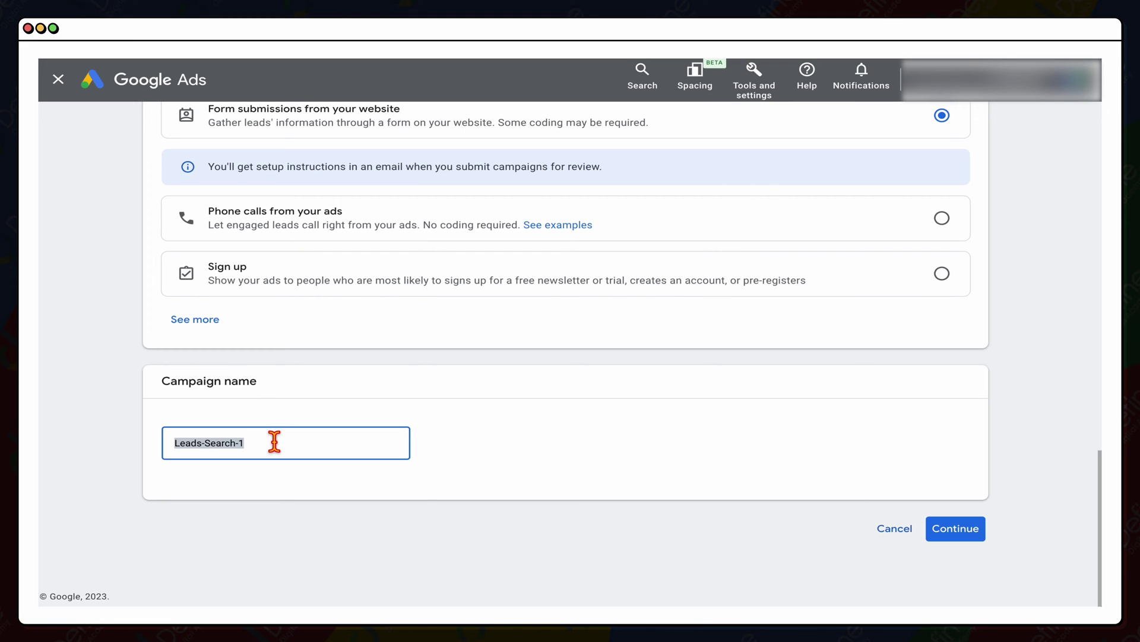
{"action": "type", "text": "1BV [Search]"}
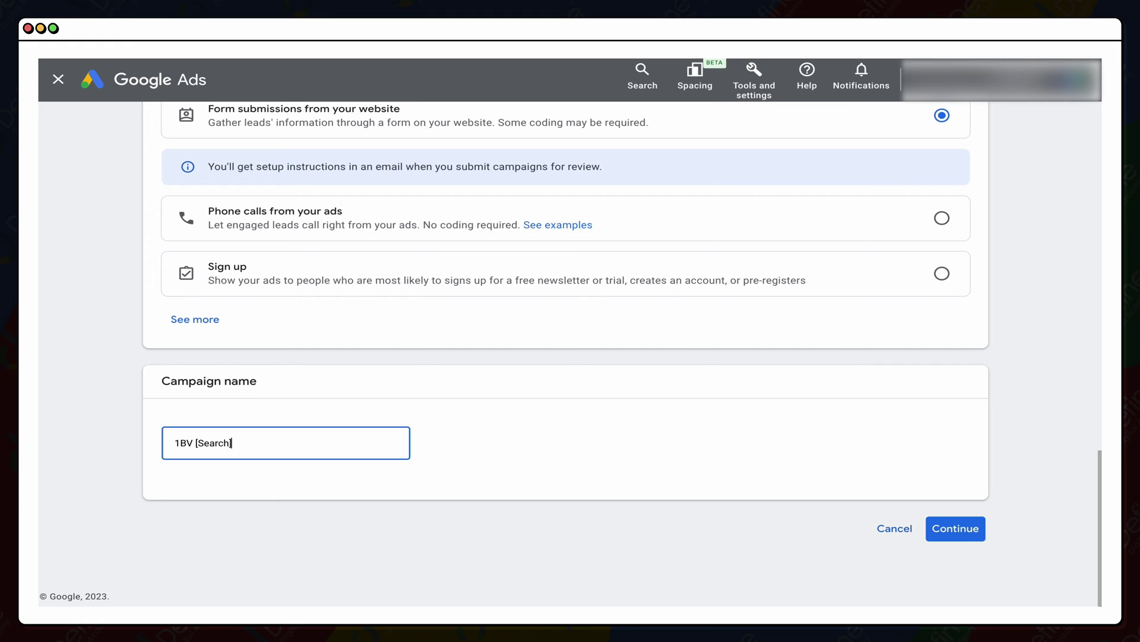
{"action": "left_click", "coordinate": [956, 528]}
Step: Set the bidding focus to Clicks and continue to the campaign settings
{"action": "left_click", "coordinate": [332, 232]}
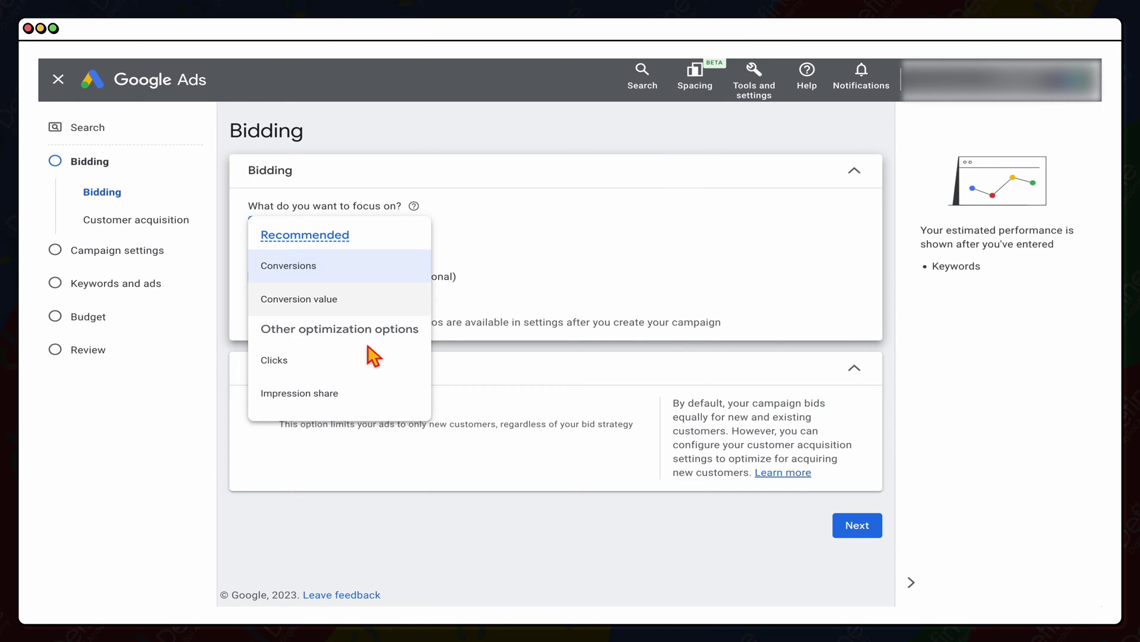
{"action": "left_click", "coordinate": [294, 369]}
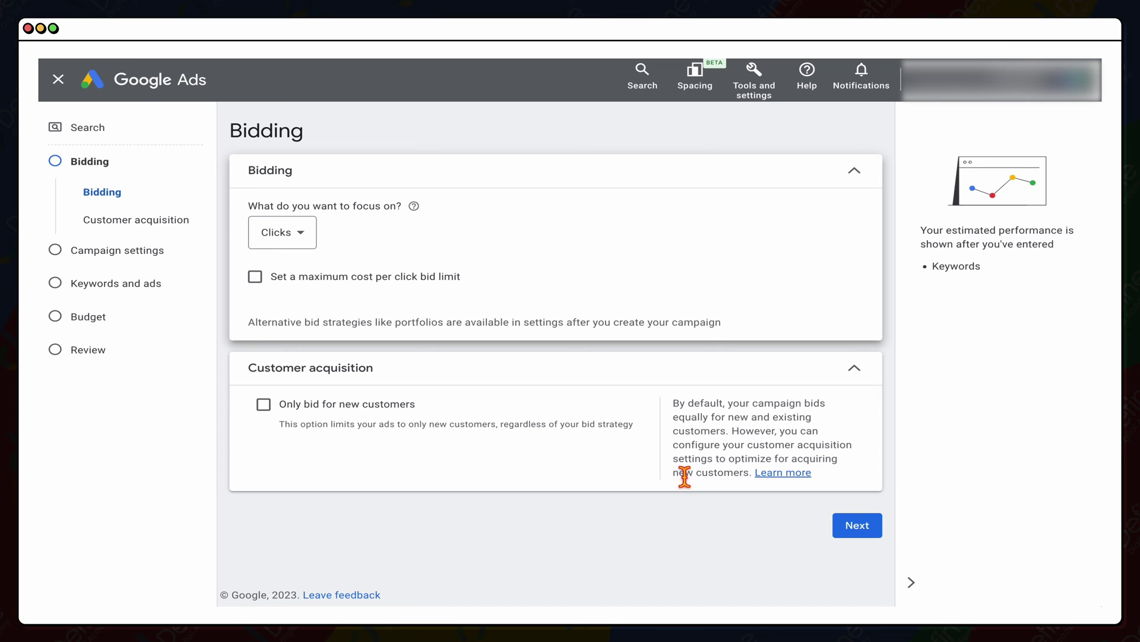
{"action": "left_click", "coordinate": [858, 525]}
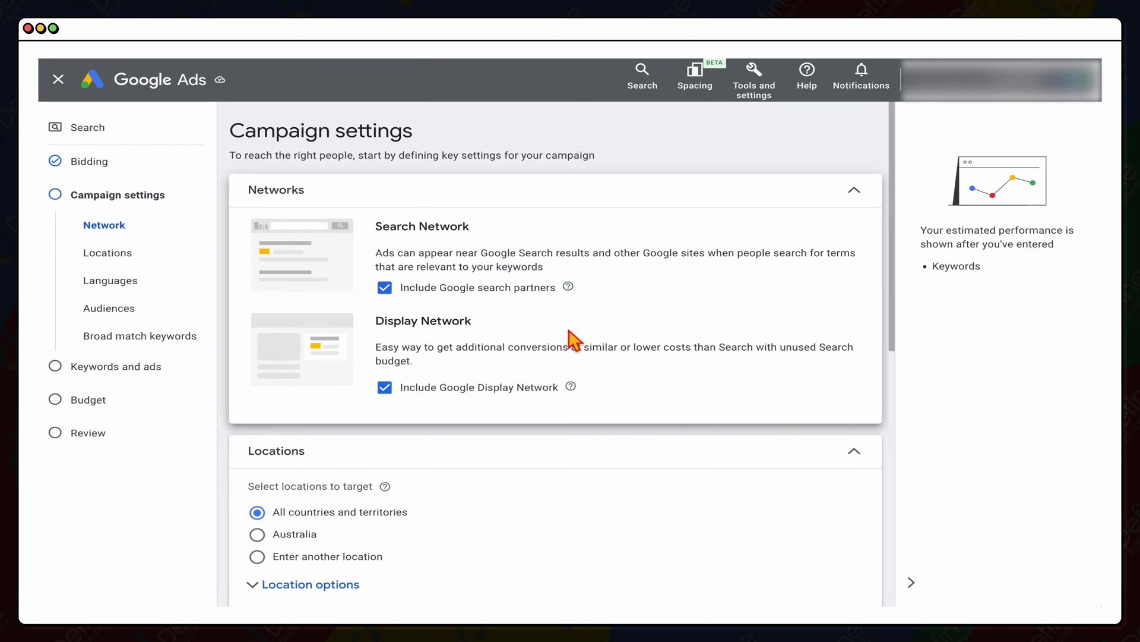
Step: Exclude Google search partners and the Google Display Network from the campaign's networks
{"action": "mouse_move", "coordinate": [577, 394]}
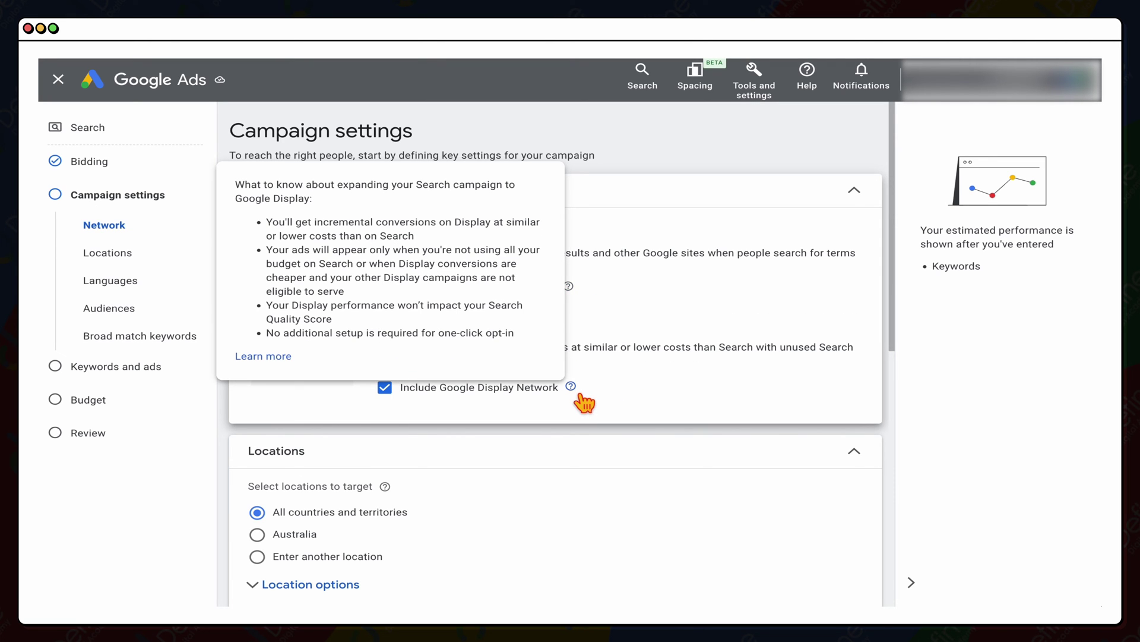
{"action": "mouse_move", "coordinate": [569, 287]}
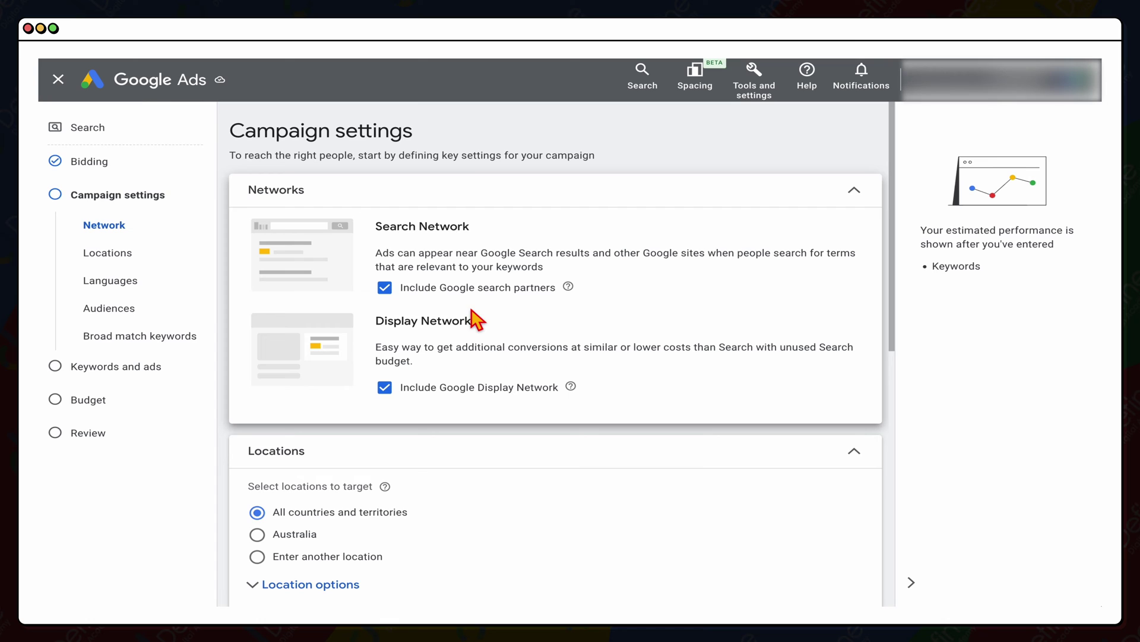
{"action": "left_click", "coordinate": [385, 288]}
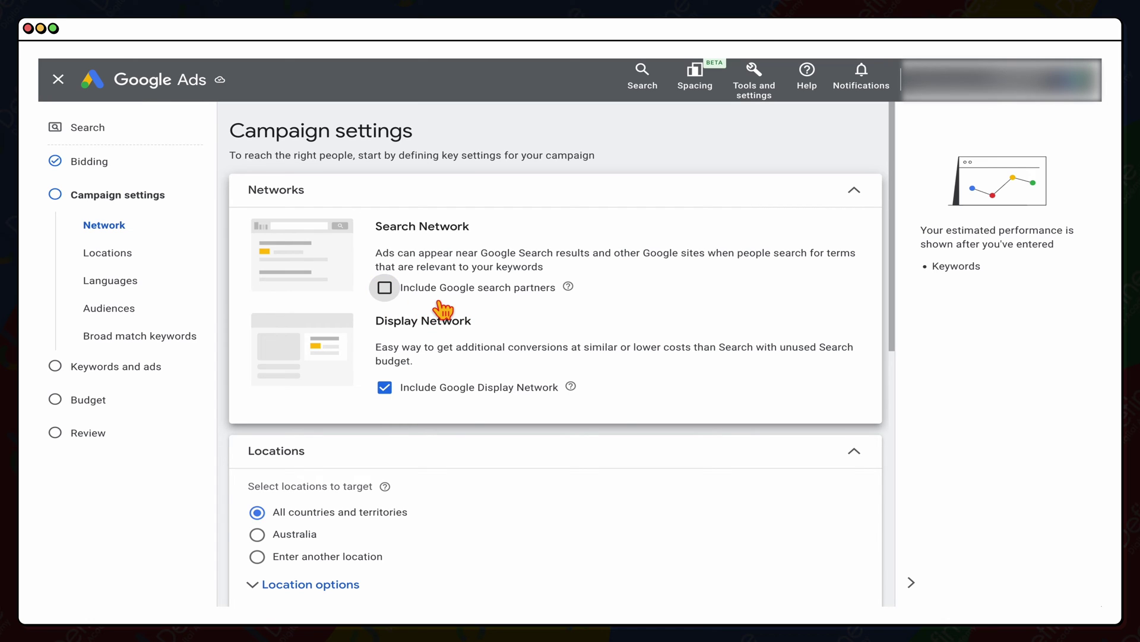
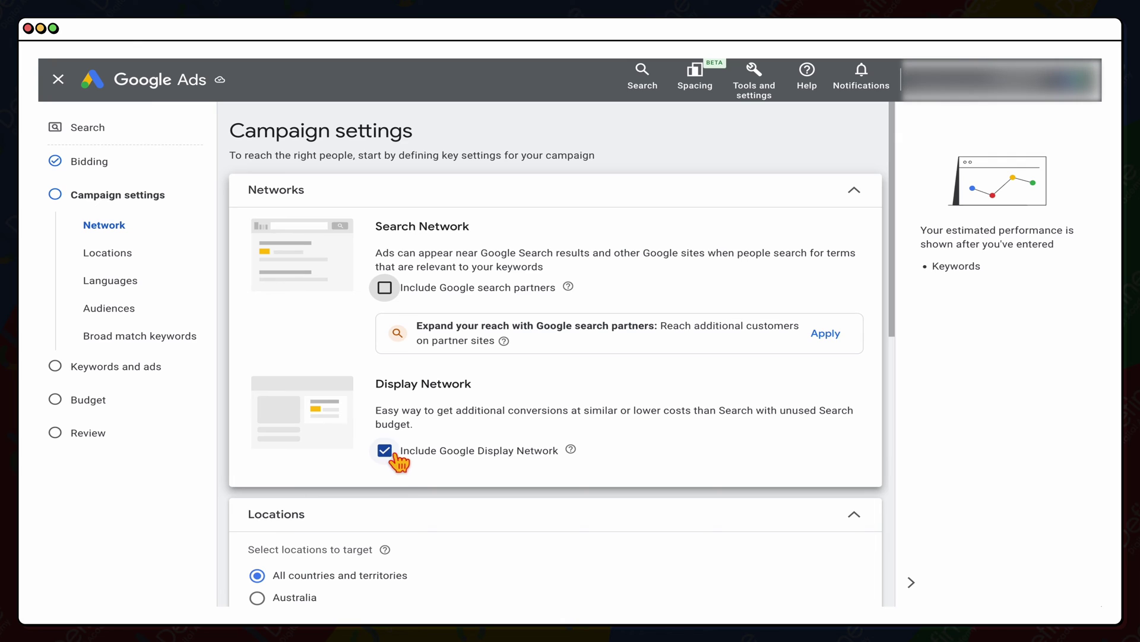
{"action": "left_click", "coordinate": [394, 464]}
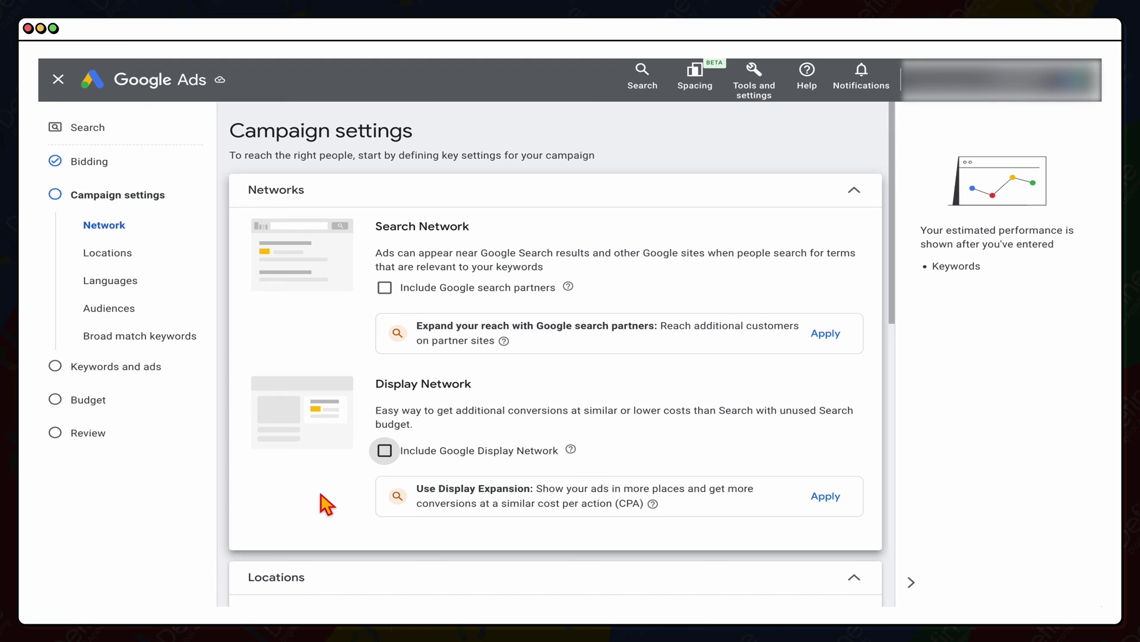
Step: Target custom locations by adding the countries Australia, United Kingdom and United Arab Emirates
{"action": "scroll", "coordinate": [345, 502], "scroll_direction": "down", "scroll_amount": 5}
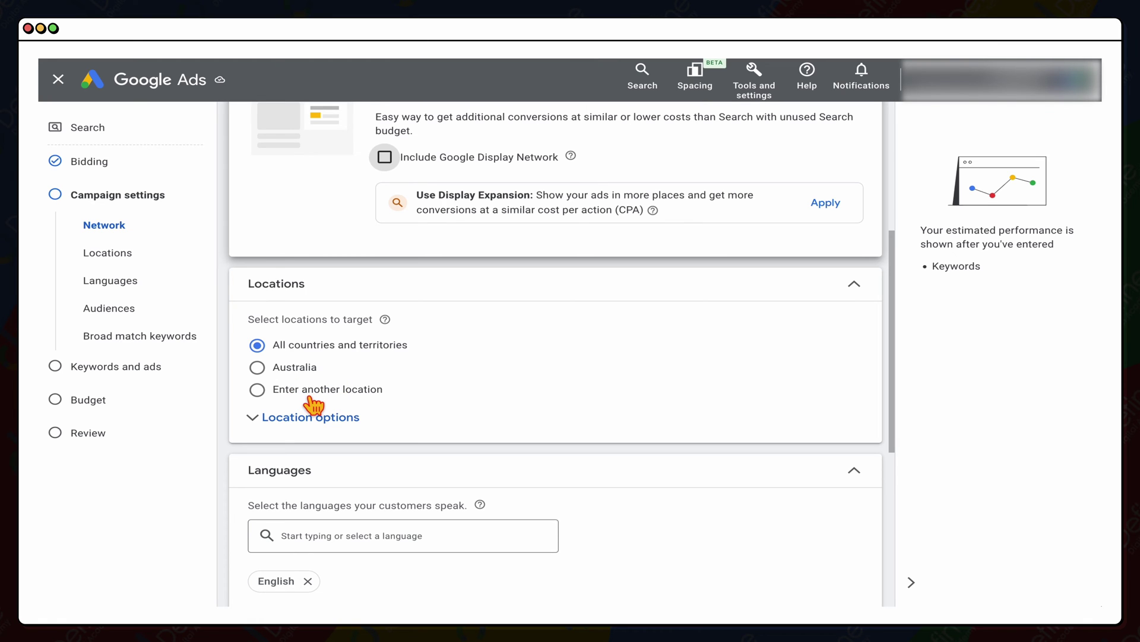
{"action": "left_click", "coordinate": [307, 391]}
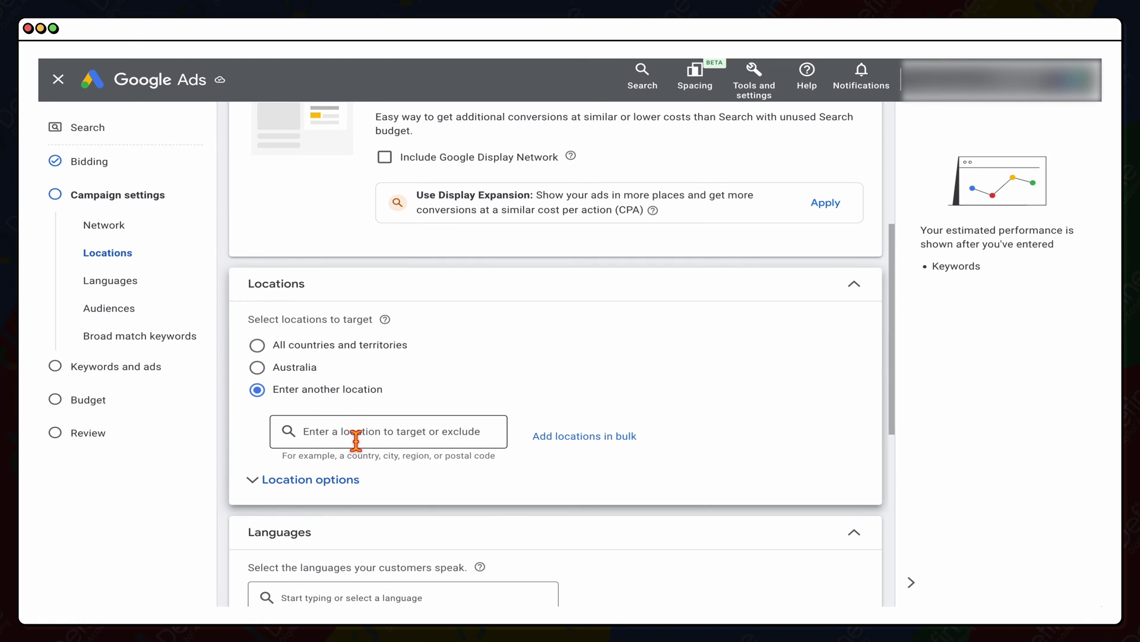
{"action": "type", "text": "au"}
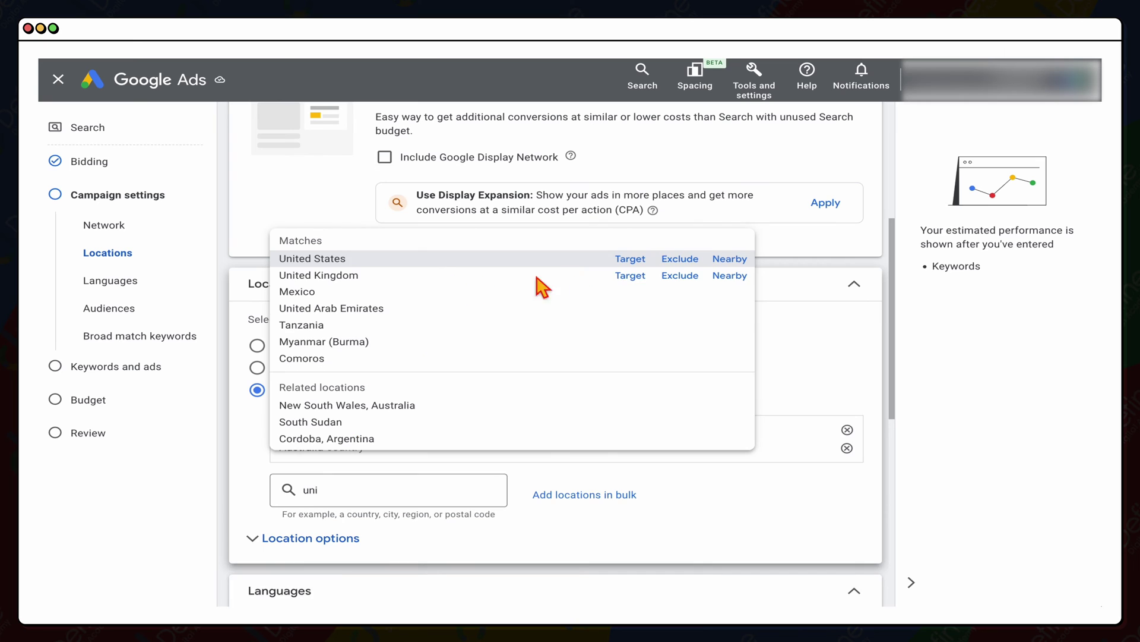
{"action": "left_click", "coordinate": [628, 276]}
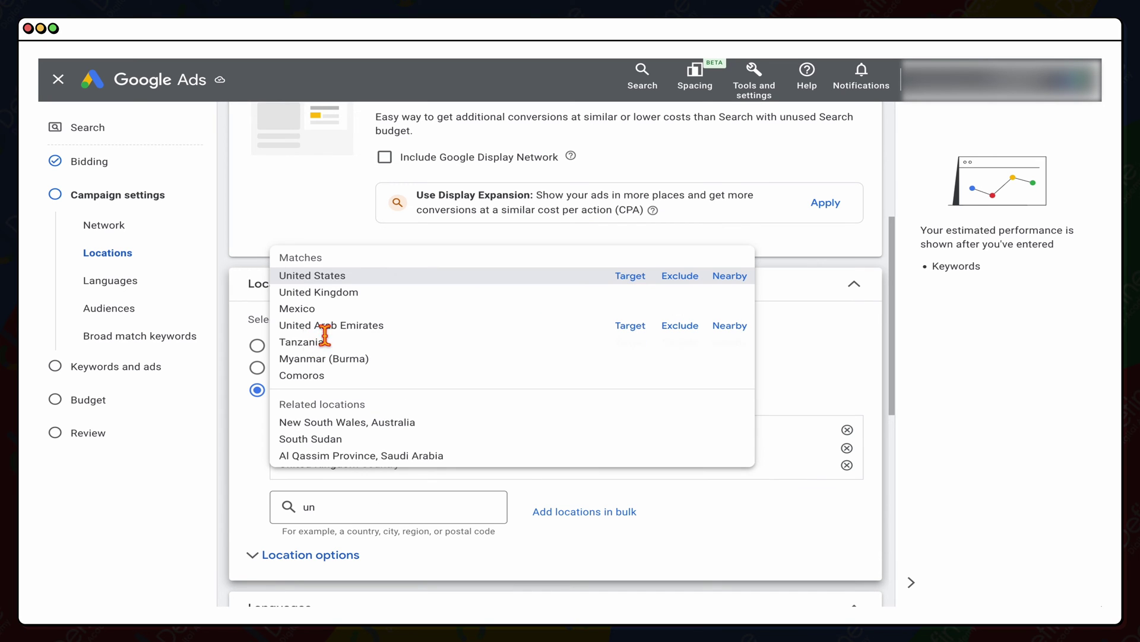
{"action": "left_click", "coordinate": [630, 327]}
{"action": "scroll", "coordinate": [372, 479], "scroll_direction": "down", "scroll_amount": 2}
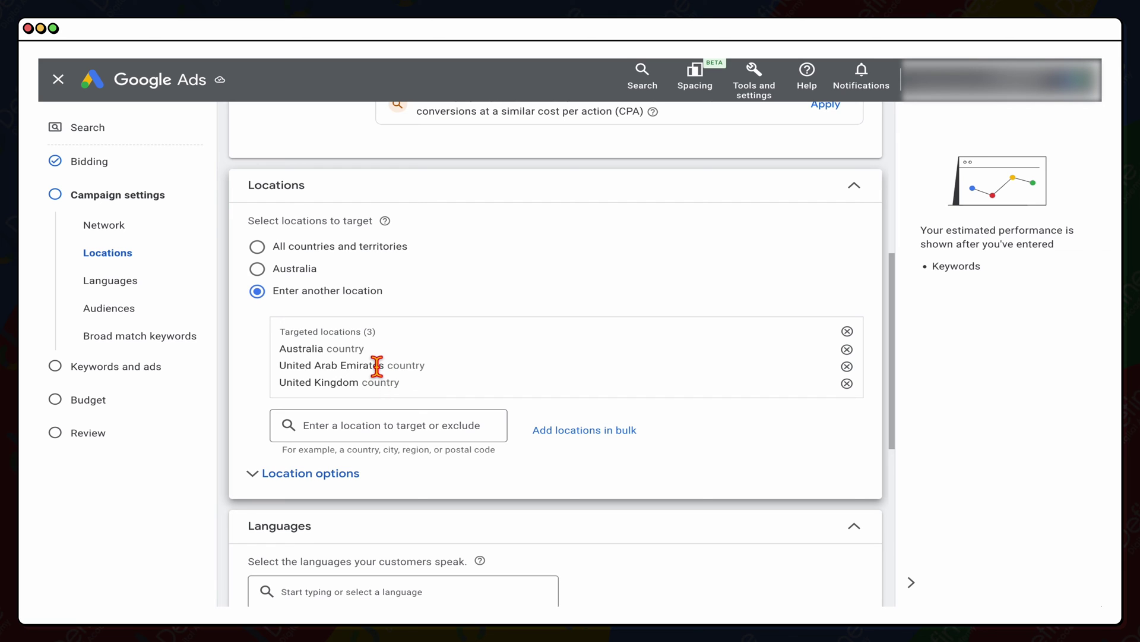
Step: In the location options, restrict targeting to Presence: people in or regularly in the targeted locations
{"action": "left_click", "coordinate": [333, 477]}
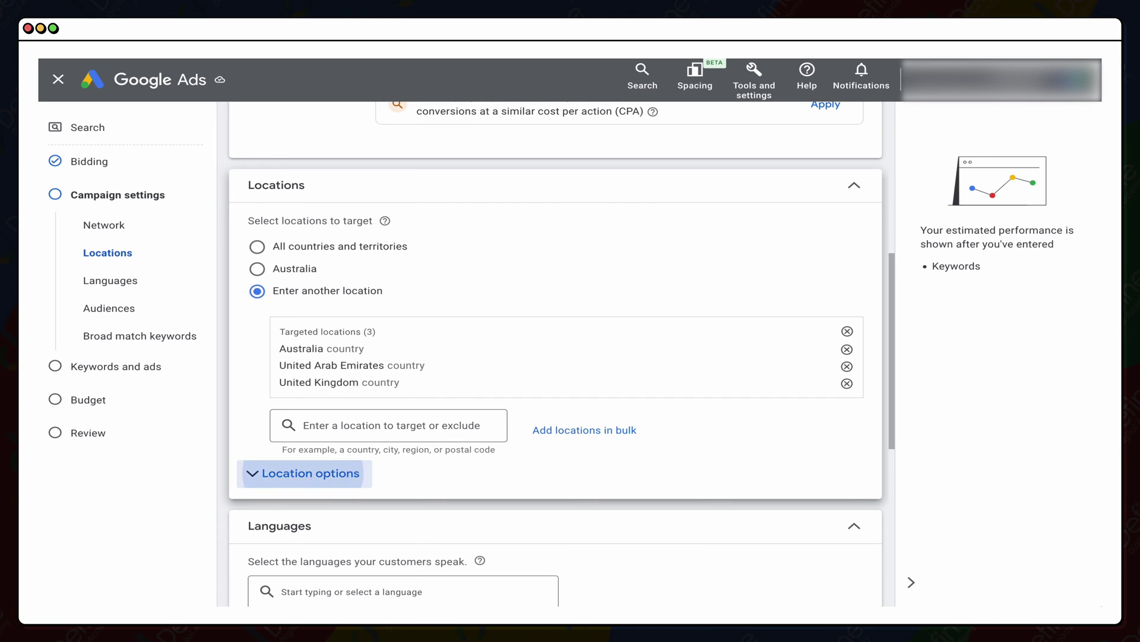
{"action": "scroll", "coordinate": [335, 491], "scroll_direction": "down", "scroll_amount": 2}
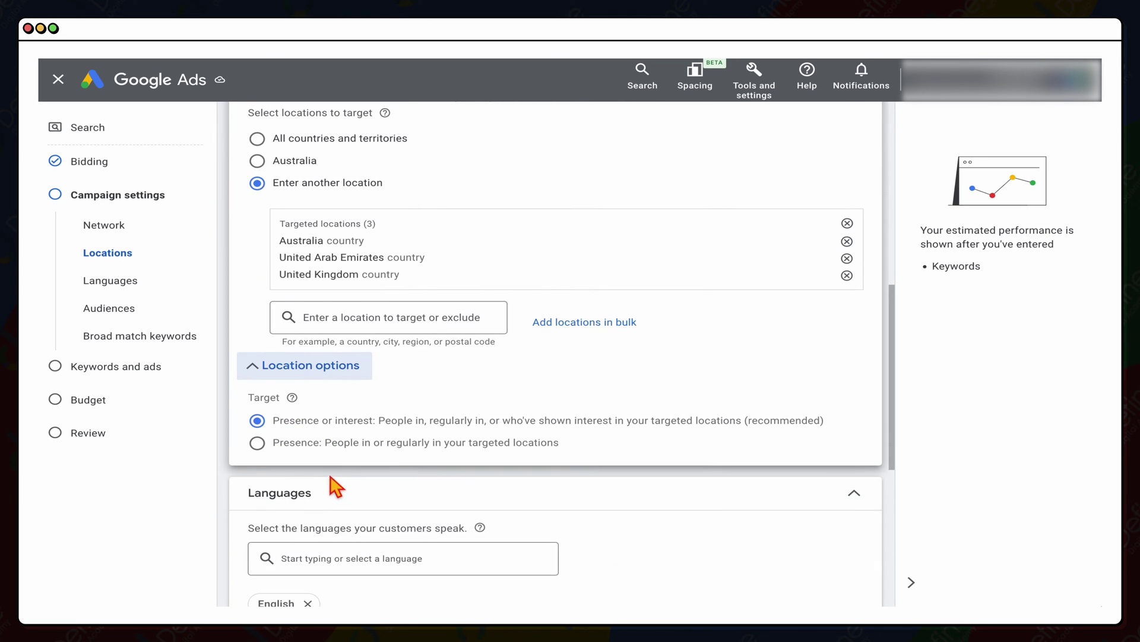
{"action": "left_click_drag", "start_coordinate": [373, 420], "coordinate": [273, 422]}
{"action": "double_click", "coordinate": [291, 443]}
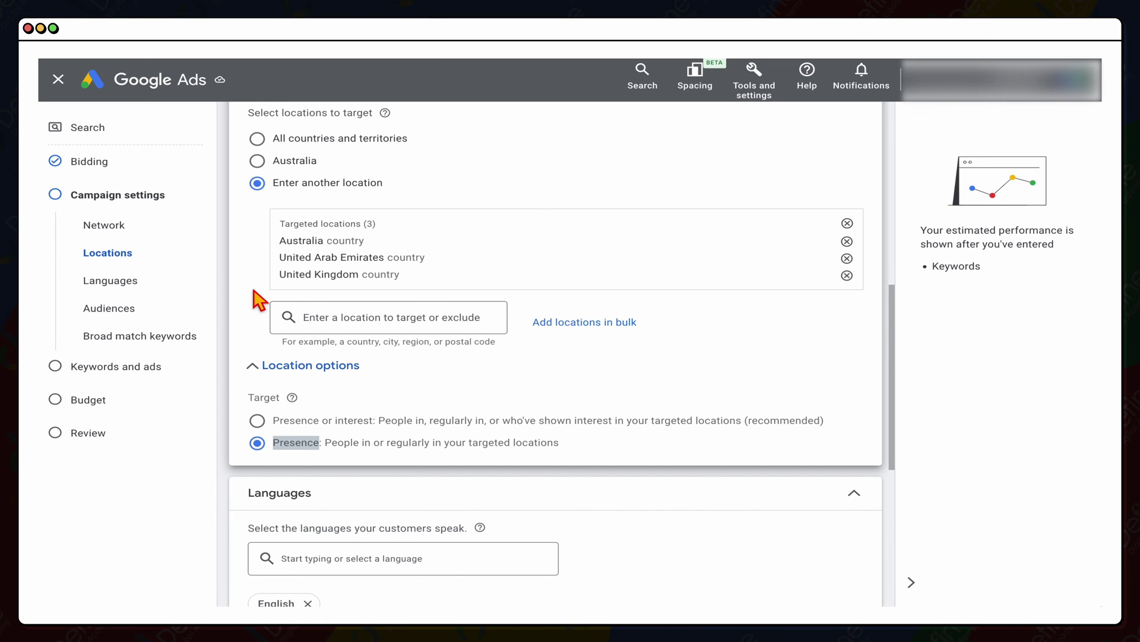
Step: Open the campaign's audience segments and search for segments matching "bali"
{"action": "scroll", "coordinate": [259, 300], "scroll_direction": "down", "scroll_amount": 3}
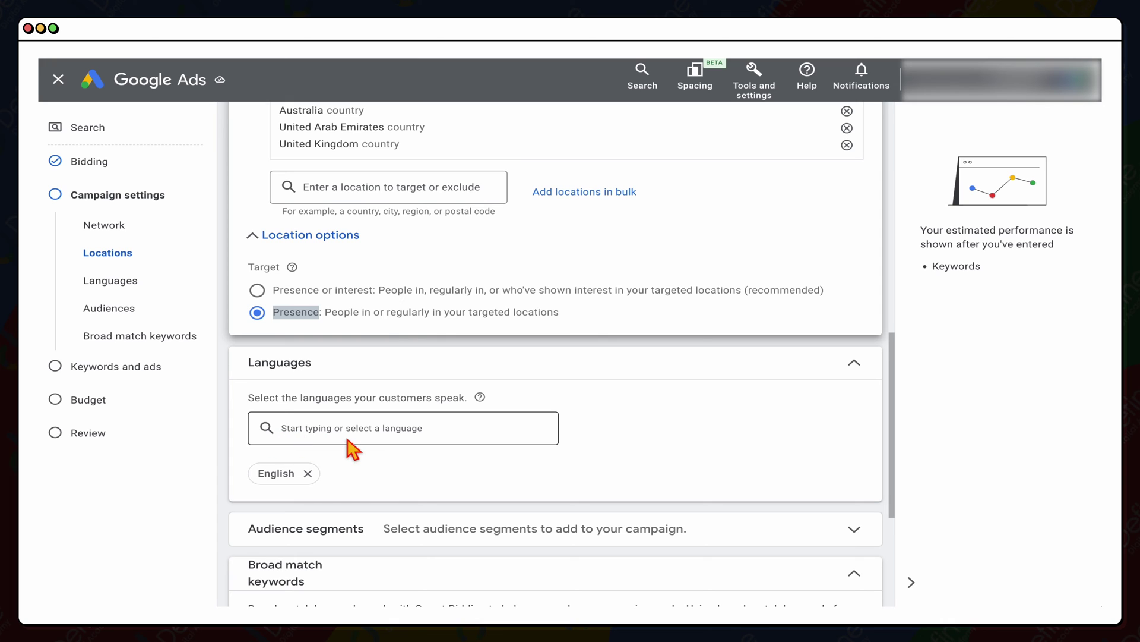
{"action": "scroll", "coordinate": [353, 450], "scroll_direction": "down", "scroll_amount": 1}
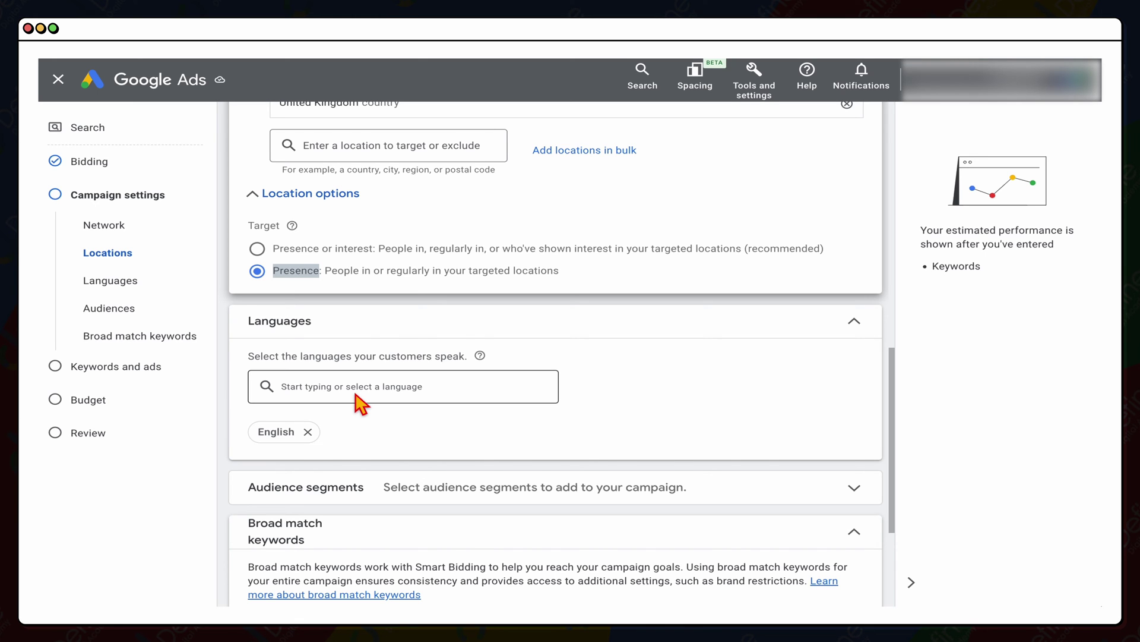
{"action": "scroll", "coordinate": [428, 466], "scroll_direction": "down", "scroll_amount": 1}
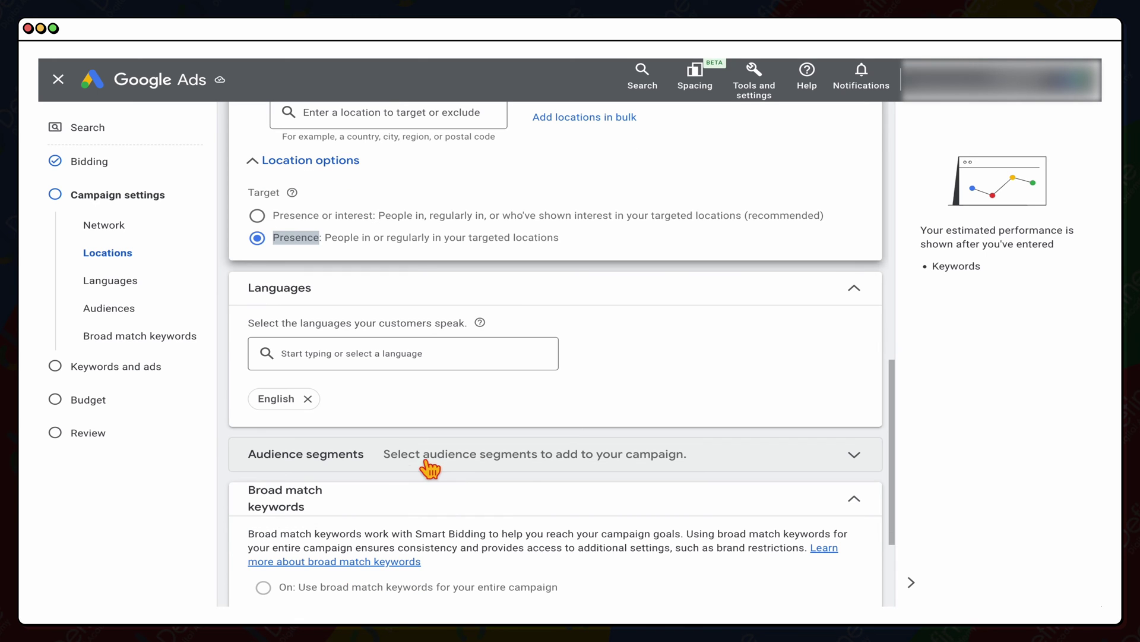
{"action": "left_click", "coordinate": [496, 466]}
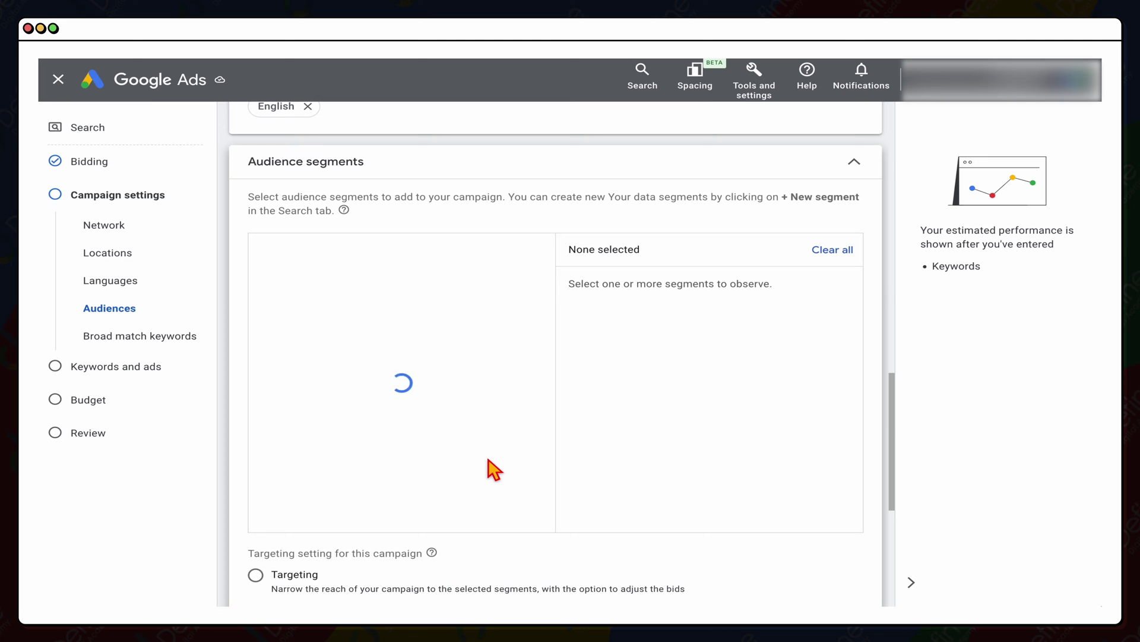
{"action": "scroll", "coordinate": [495, 469], "scroll_direction": "down", "scroll_amount": 2}
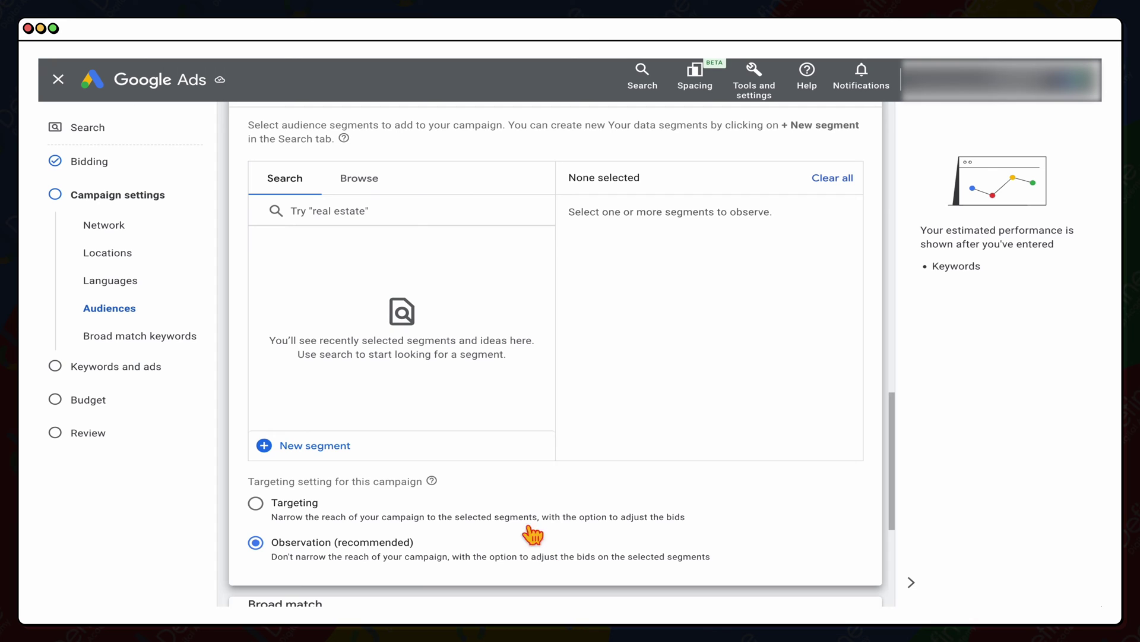
{"action": "left_click", "coordinate": [363, 216]}
{"action": "type", "text": "bali"}
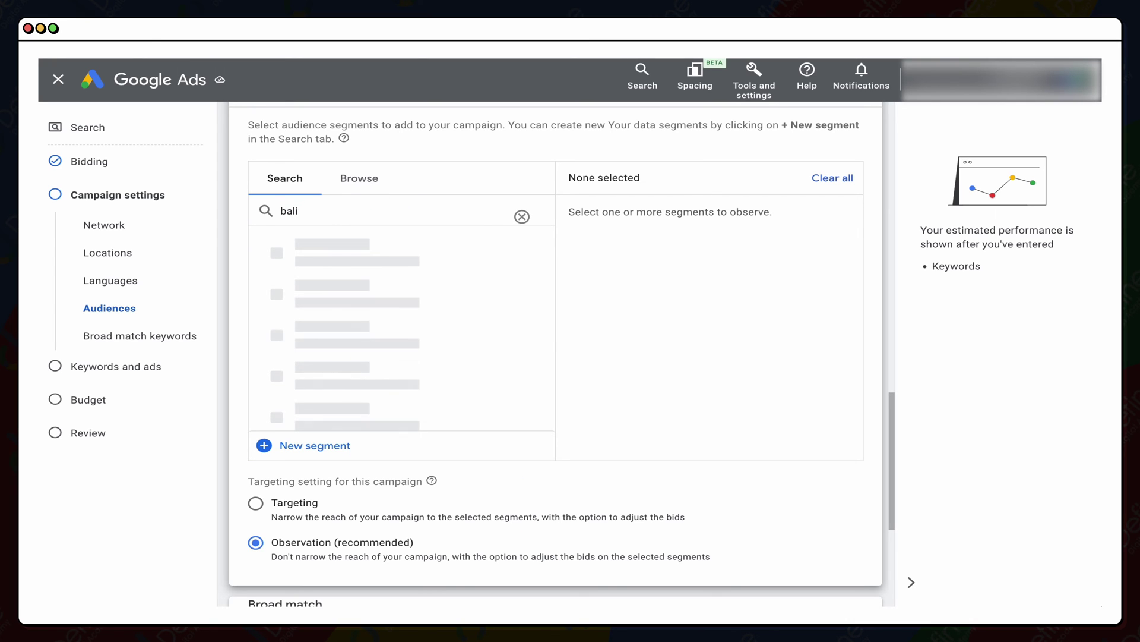
Step: Search for "luxury hotels" segments and select travel-related affinities, including Luxury Travelers, Water Sports Enthusiasts, Family Vacationers, Nightlife Enthusiasts, Outdoor Enthusiasts and Beachbound Travelers
{"action": "left_click", "coordinate": [280, 321]}
{"action": "scroll", "coordinate": [285, 321], "scroll_direction": "down", "scroll_amount": 2}
{"action": "left_click", "coordinate": [274, 289]}
{"action": "scroll", "coordinate": [321, 356], "scroll_direction": "down", "scroll_amount": 1}
{"action": "scroll", "coordinate": [321, 357], "scroll_direction": "down", "scroll_amount": 4}
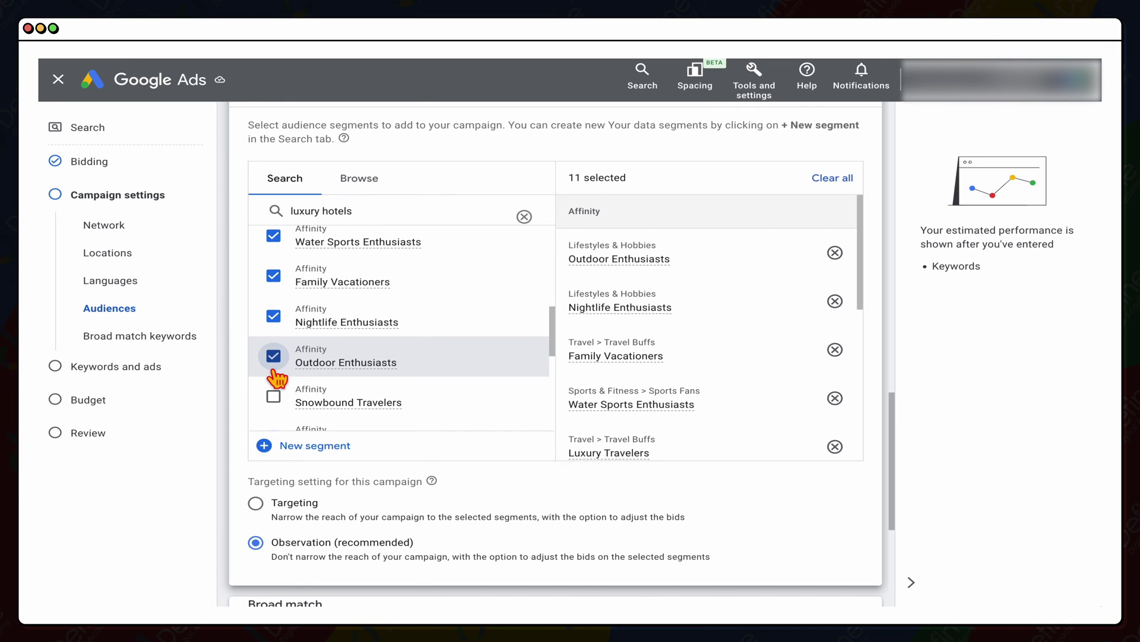
{"action": "scroll", "coordinate": [279, 386], "scroll_direction": "down", "scroll_amount": 3}
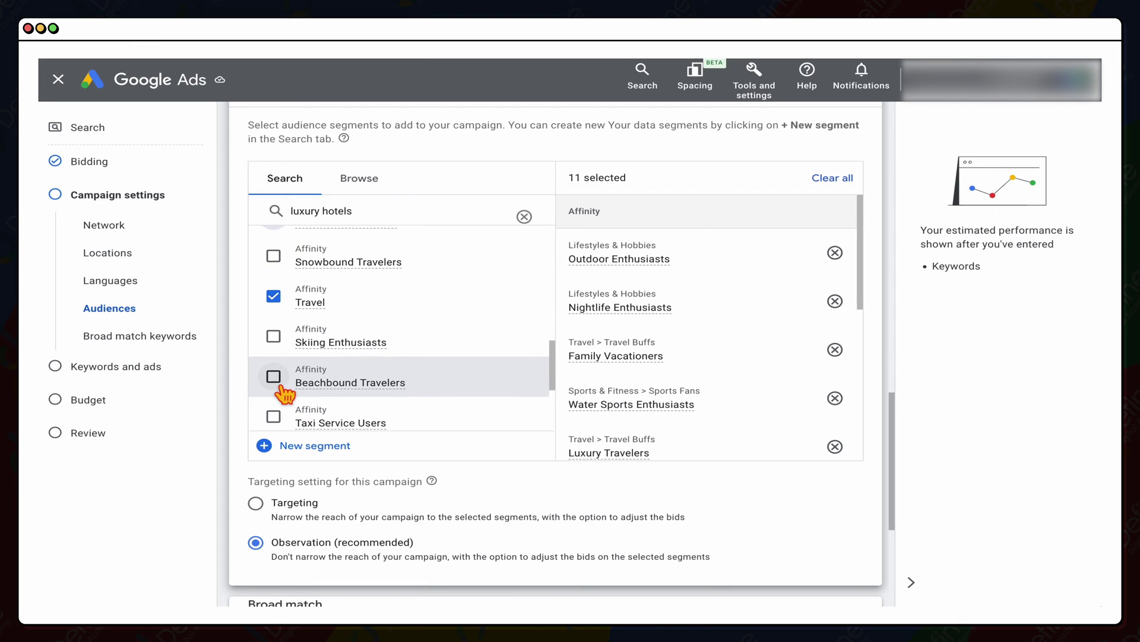
{"action": "left_click", "coordinate": [279, 386]}
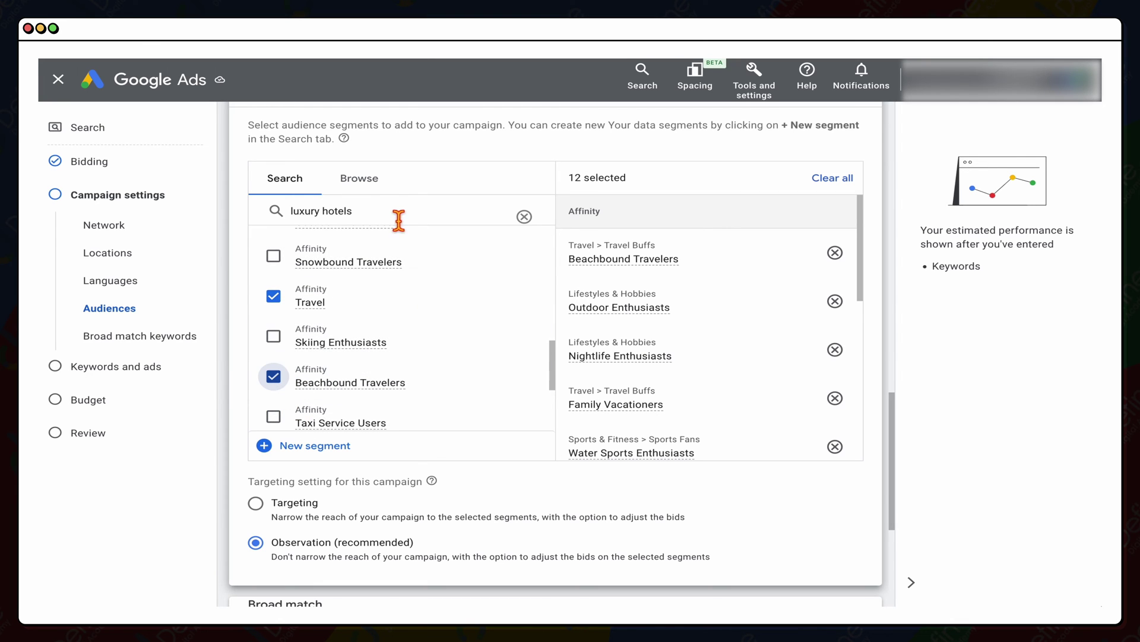
Step: Browse the detailed demographics and add all five Parents segments, from Parents of Infants (0-1 years) to Parents of Teens (13-17 years)
{"action": "left_click", "coordinate": [357, 180]}
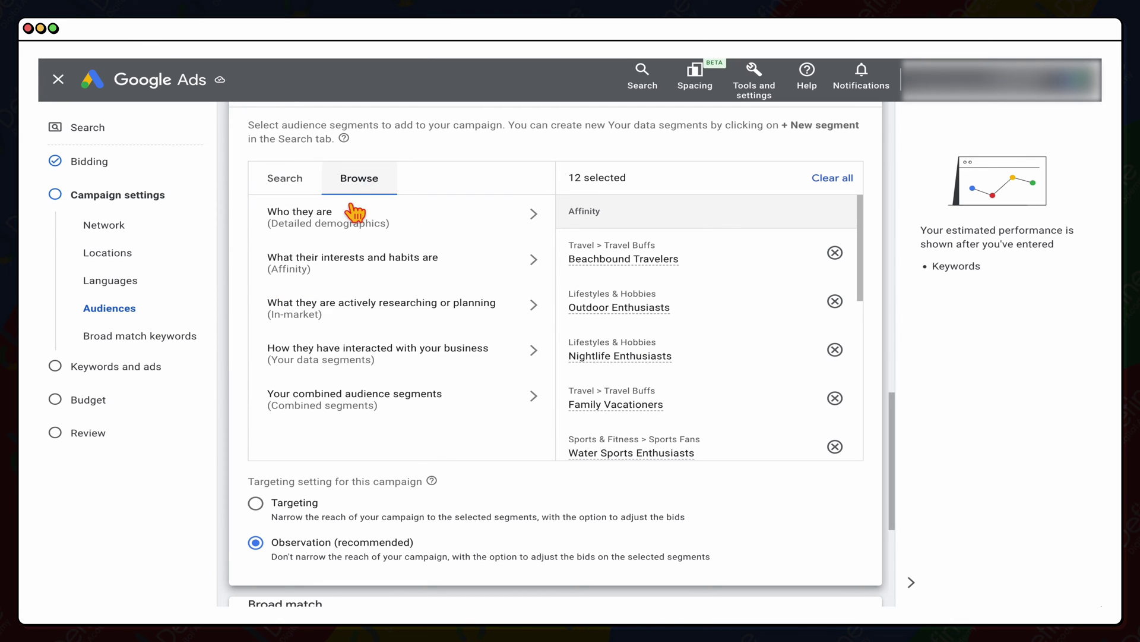
{"action": "left_click", "coordinate": [466, 227]}
{"action": "left_click", "coordinate": [460, 246]}
{"action": "left_click", "coordinate": [452, 290]}
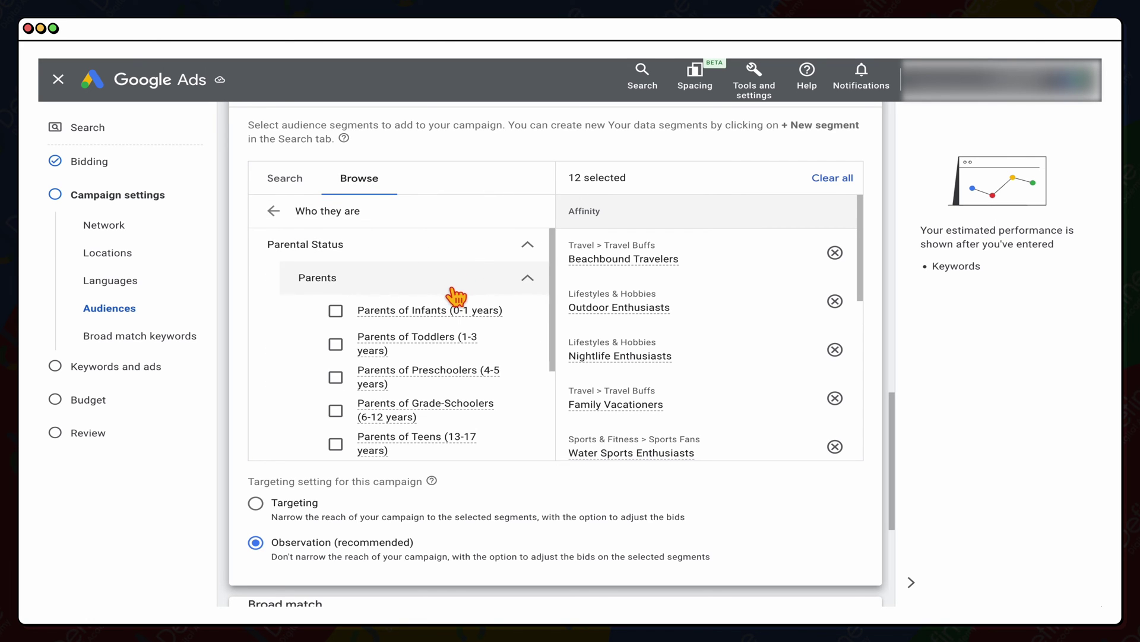
{"action": "left_click", "coordinate": [529, 316]}
{"action": "left_click", "coordinate": [525, 349]}
{"action": "left_click", "coordinate": [532, 382]}
{"action": "left_click", "coordinate": [525, 416]}
{"action": "left_click", "coordinate": [522, 450]}
Step: Add the marital status segments Single, In a Relationship and Married to the audience
{"action": "scroll", "coordinate": [522, 451], "scroll_direction": "down", "scroll_amount": 2}
{"action": "left_click", "coordinate": [480, 387]}
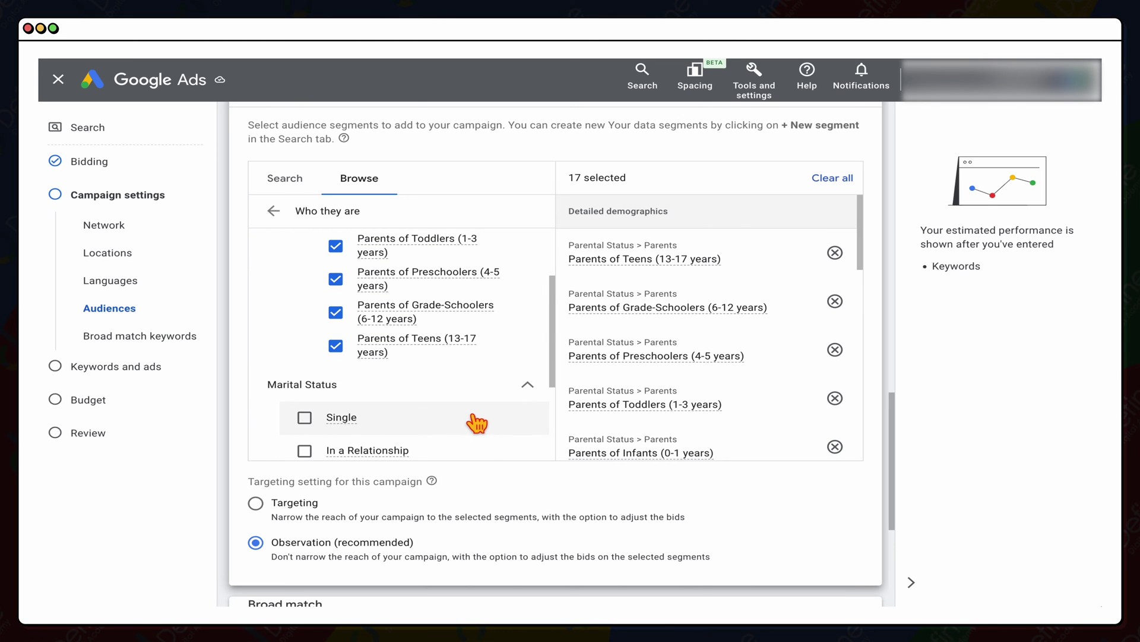
{"action": "left_click", "coordinate": [477, 422]}
{"action": "left_click", "coordinate": [480, 451]}
{"action": "scroll", "coordinate": [483, 446], "scroll_direction": "down", "scroll_amount": 2}
{"action": "left_click", "coordinate": [484, 420]}
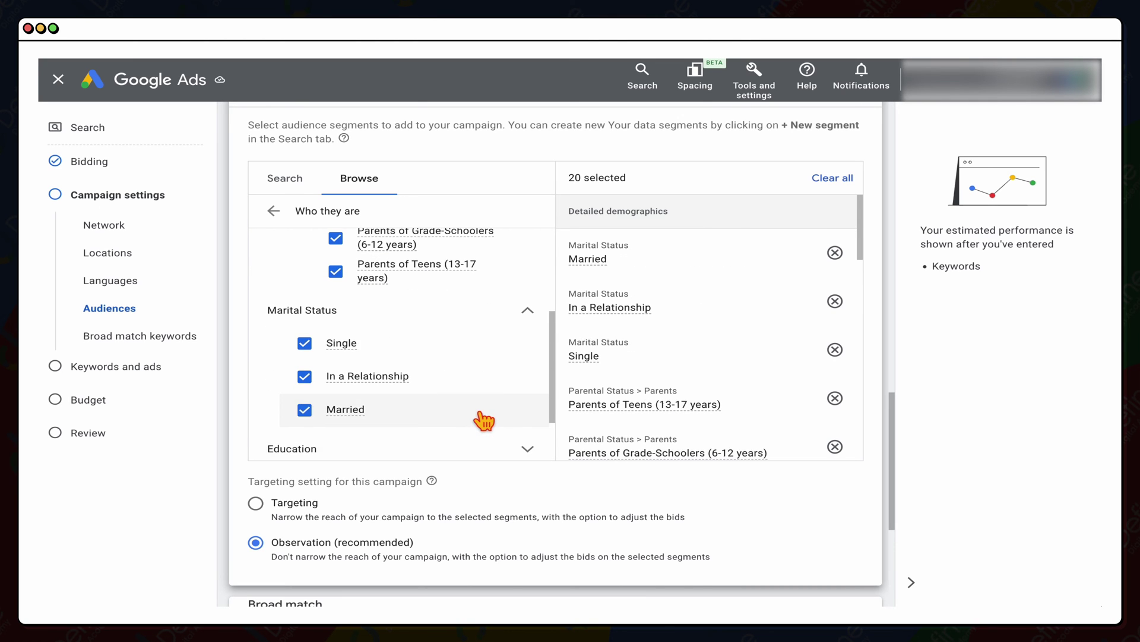
Step: Add the Homeowners and Renters segments and continue to the keywords and ads settings
{"action": "scroll", "coordinate": [484, 421], "scroll_direction": "down", "scroll_amount": 3}
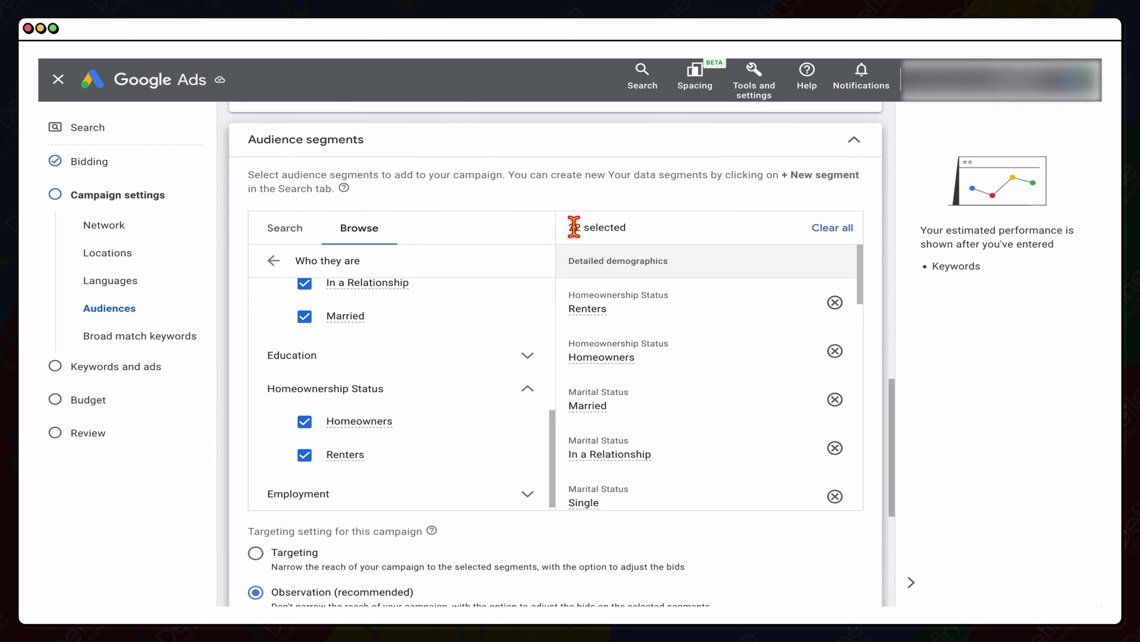
{"action": "scroll", "coordinate": [430, 407], "scroll_direction": "down", "scroll_amount": 1}
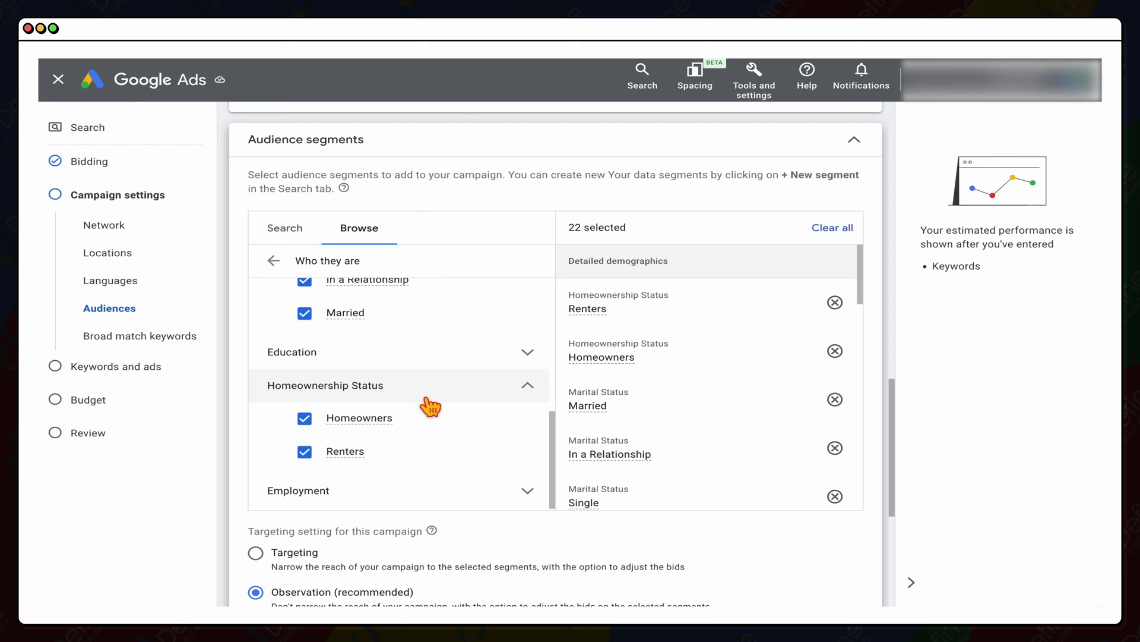
{"action": "scroll", "coordinate": [430, 406], "scroll_direction": "down", "scroll_amount": 6}
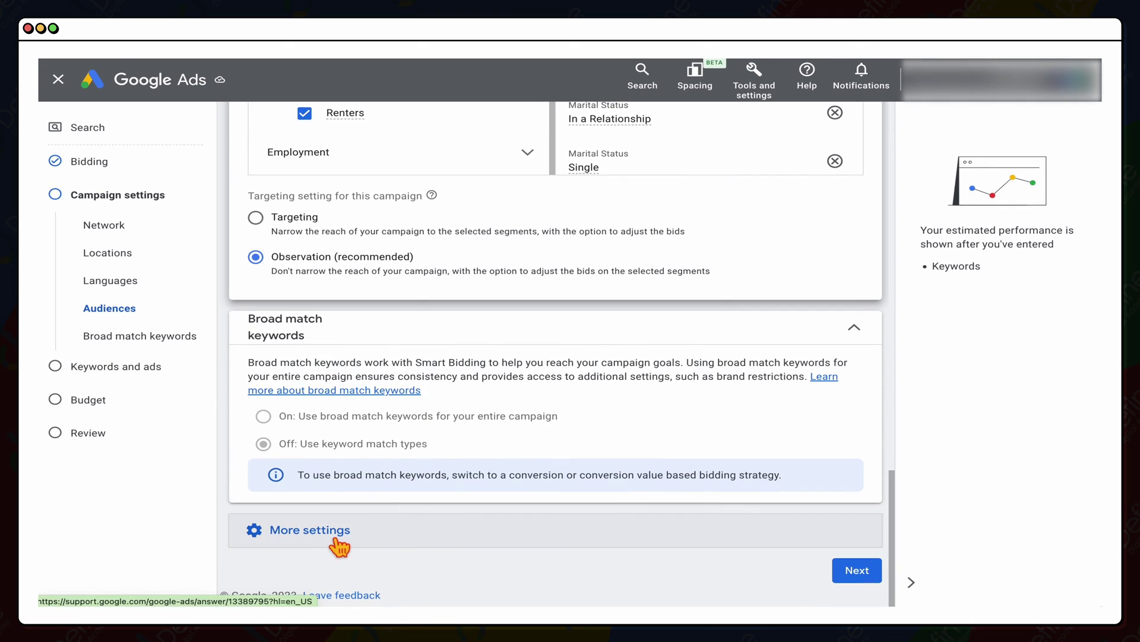
{"action": "left_click", "coordinate": [854, 572]}
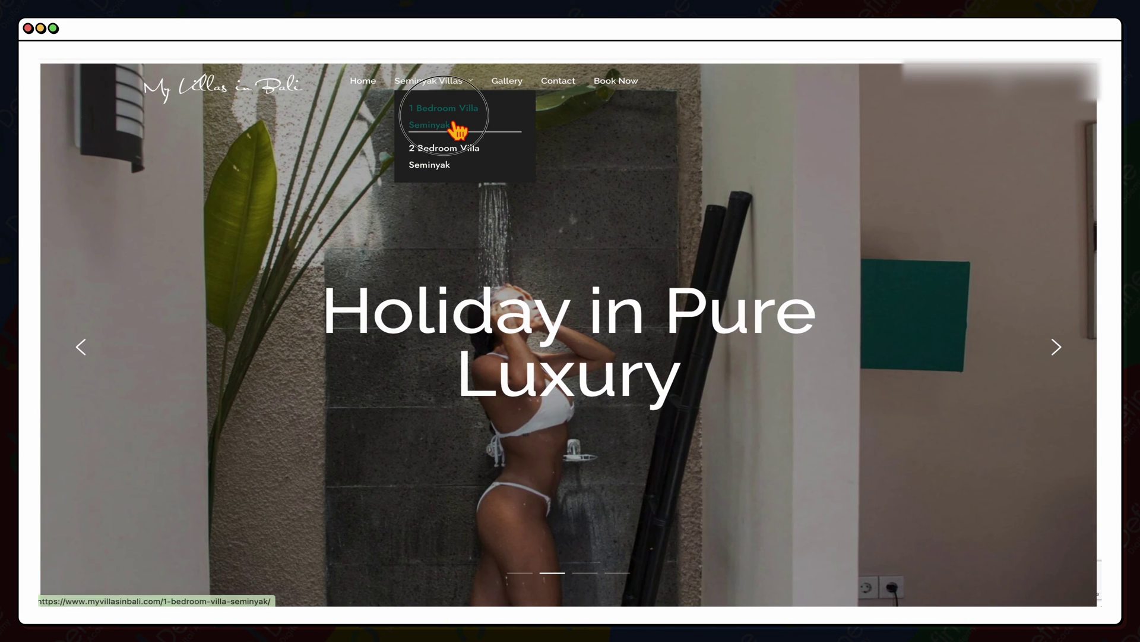
{"action": "left_click", "coordinate": [441, 119]}
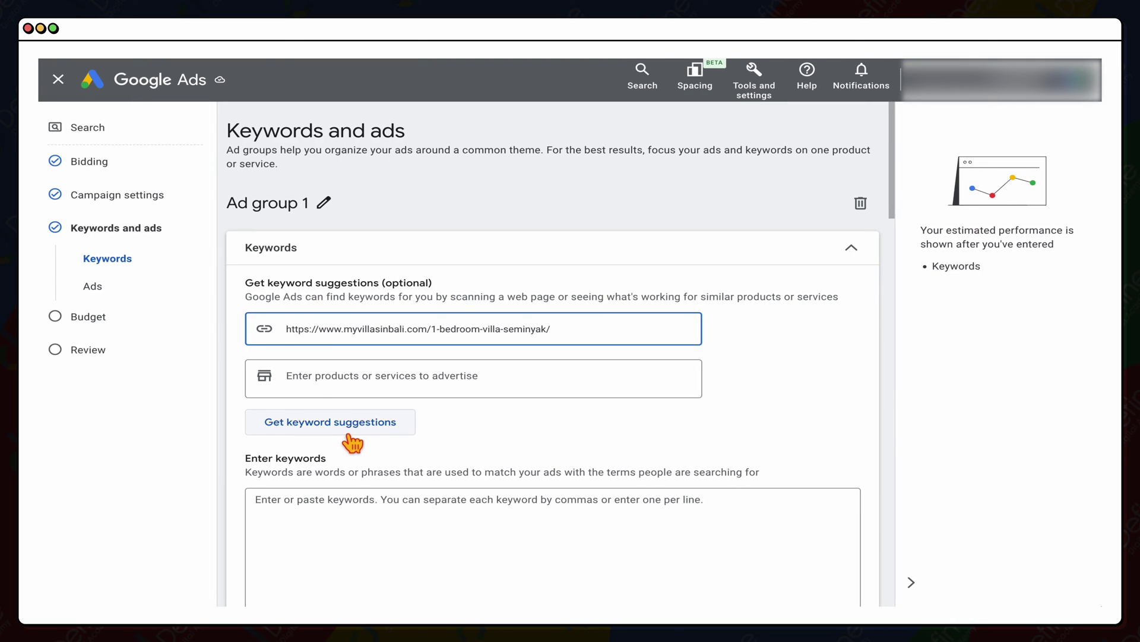
{"action": "left_click", "coordinate": [341, 429]}
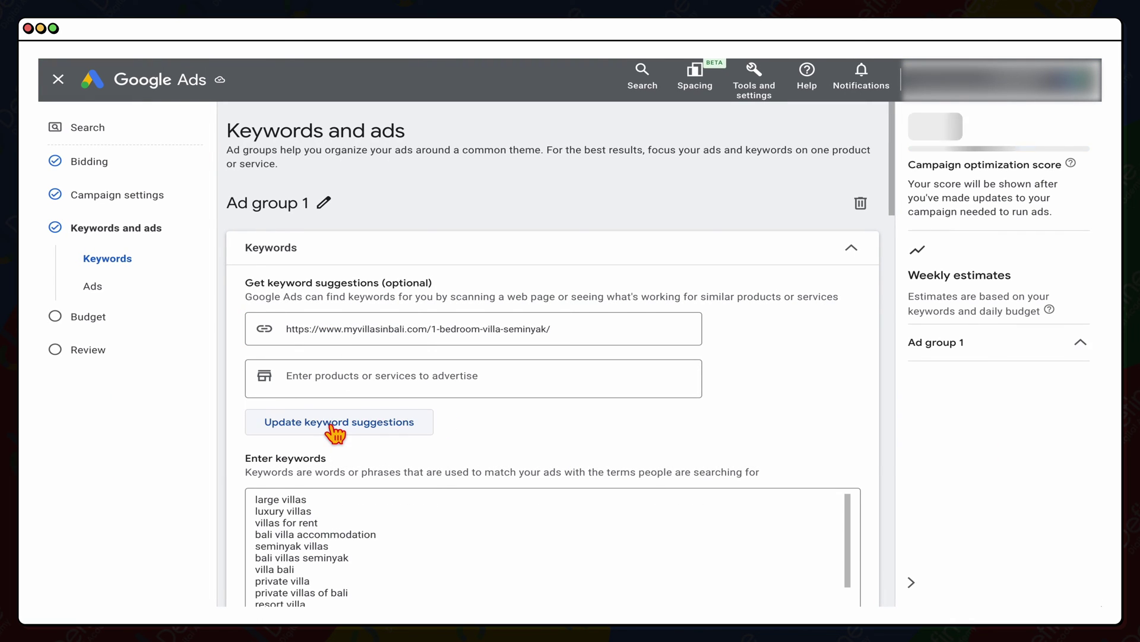
{"action": "scroll", "coordinate": [341, 440], "scroll_direction": "down", "scroll_amount": 2}
{"action": "scroll", "coordinate": [352, 463], "scroll_direction": "up", "scroll_amount": 3}
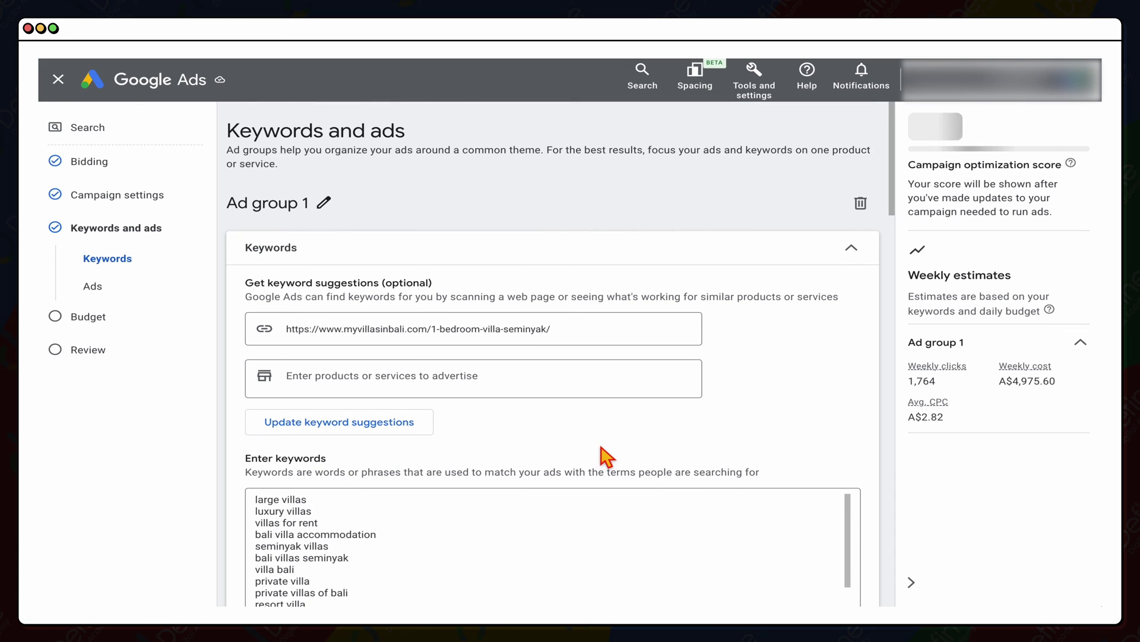
{"action": "scroll", "coordinate": [236, 440], "scroll_direction": "down", "scroll_amount": 4}
{"action": "scroll", "coordinate": [318, 381], "scroll_direction": "down", "scroll_amount": 3}
{"action": "scroll", "coordinate": [314, 378], "scroll_direction": "up", "scroll_amount": 5}
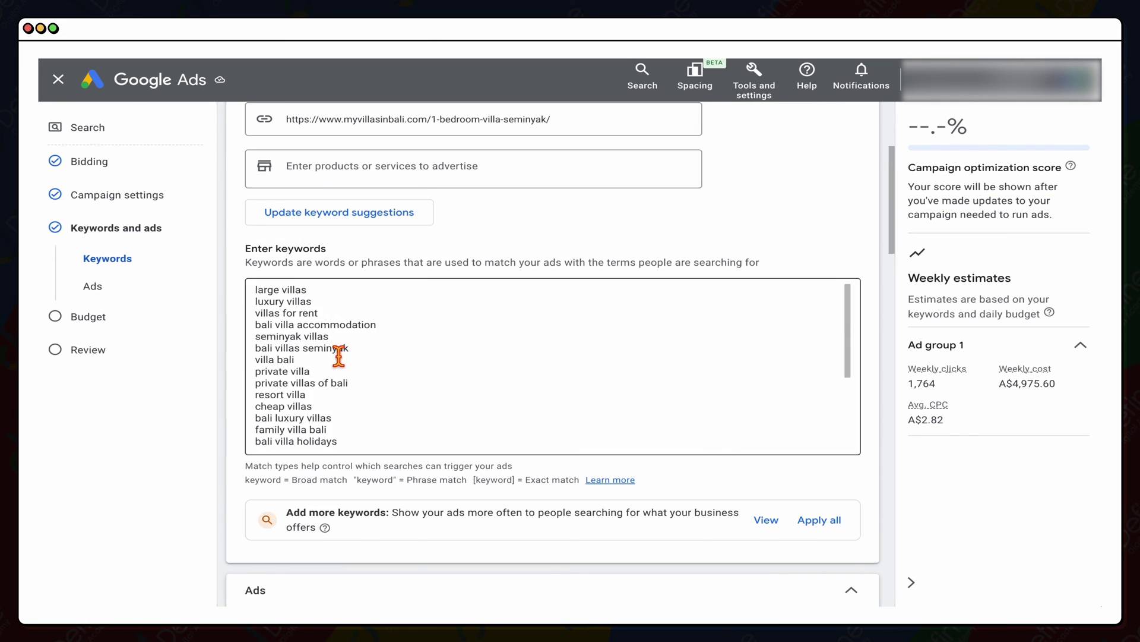
{"action": "scroll", "coordinate": [339, 351], "scroll_direction": "up", "scroll_amount": 1}
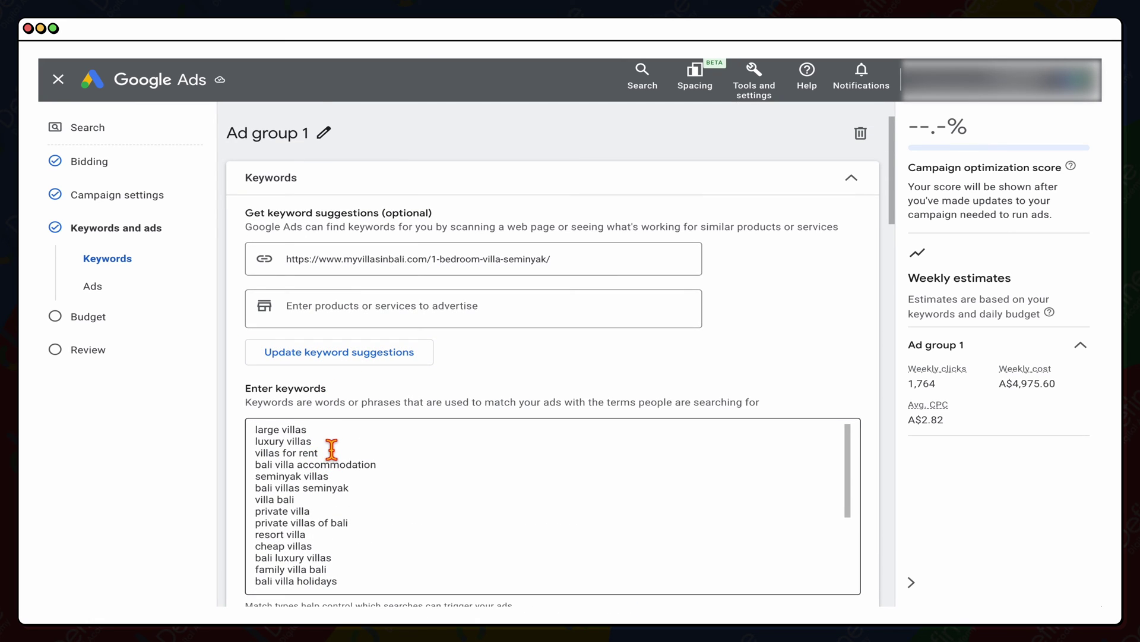
Step: Delete all suggested keywords from the ad group's keyword list
{"action": "left_click", "coordinate": [330, 458]}
{"action": "left_click_drag", "start_coordinate": [330, 458], "coordinate": [237, 431]}
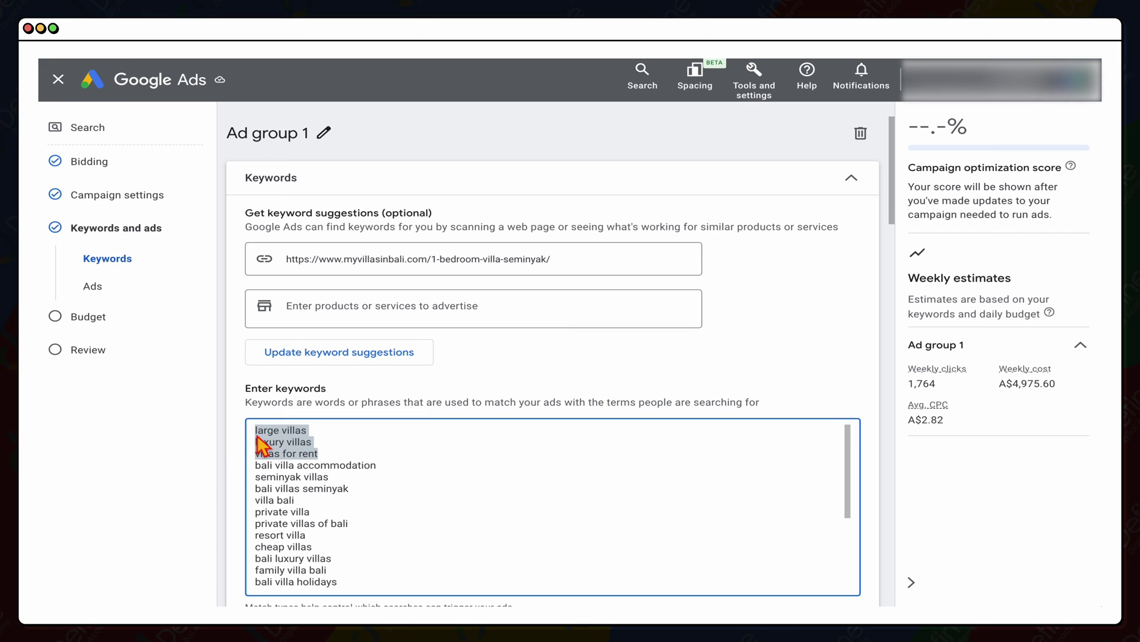
{"action": "key", "text": "BackSpace"}
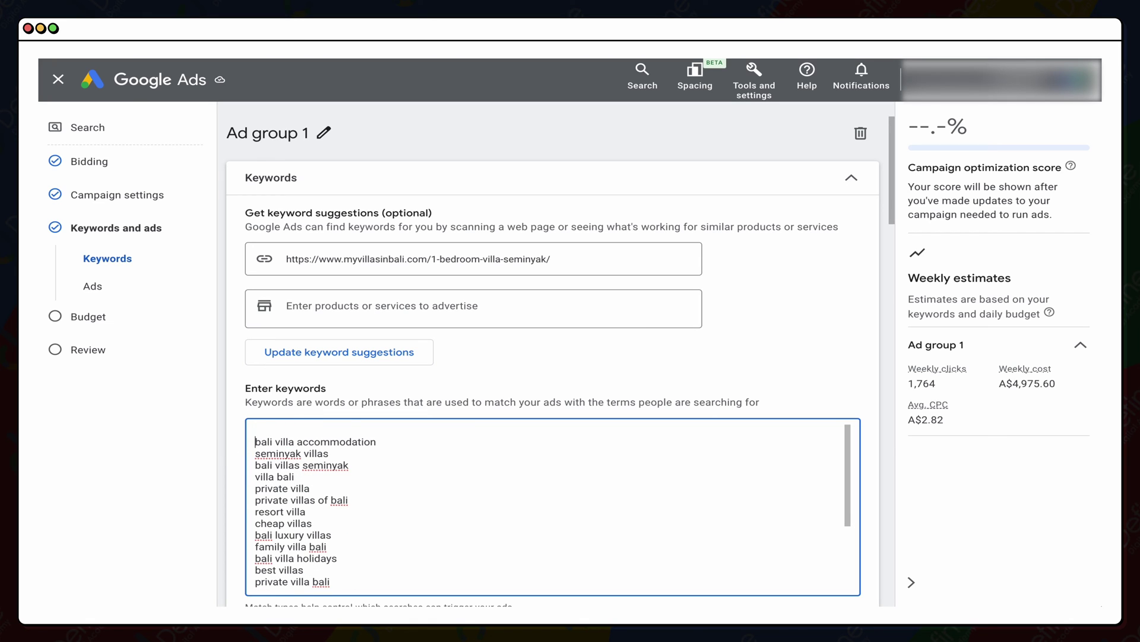
{"action": "key", "text": "BackSpace"}
{"action": "scroll", "coordinate": [354, 517], "scroll_direction": "down", "scroll_amount": 5}
{"action": "left_click_drag", "start_coordinate": [350, 535], "coordinate": [232, 387]}
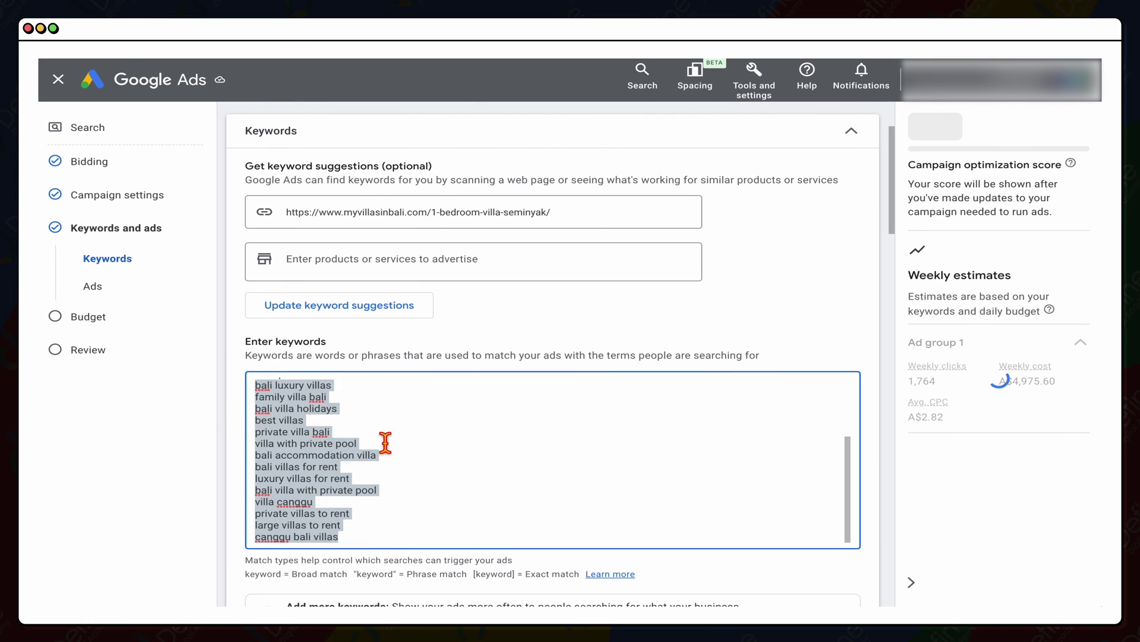
{"action": "key", "text": "BackSpace"}
{"action": "left_click_drag", "start_coordinate": [333, 475], "coordinate": [240, 378]}
{"action": "key", "text": "BackSpace"}
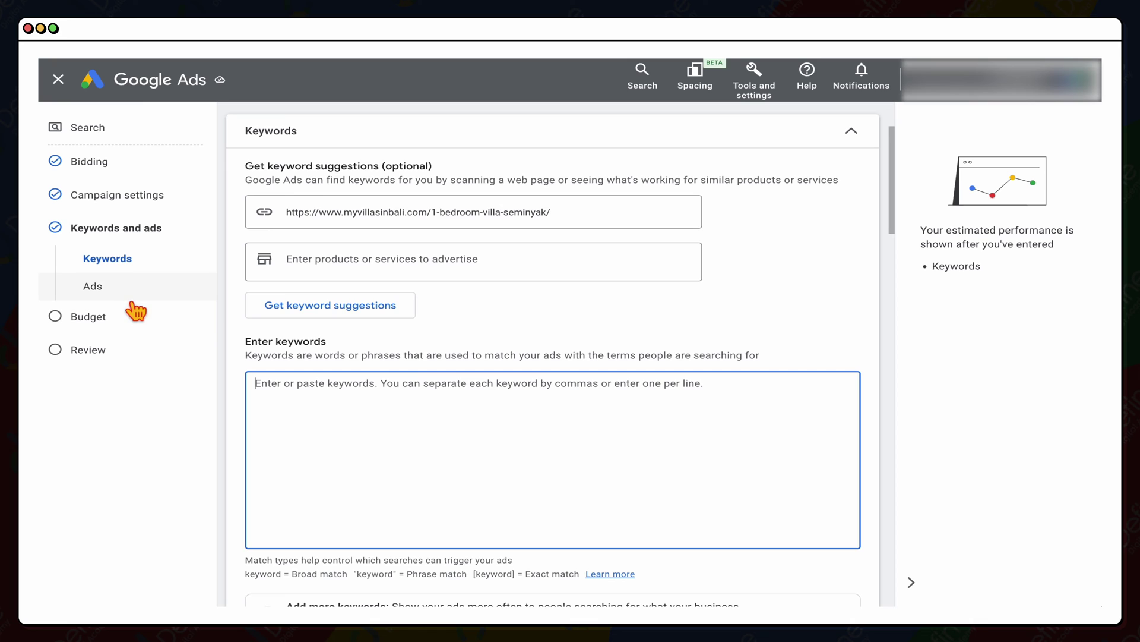
Step: Enter the keywords "1 bedroom seminyak villa", "1 bedroom holiday villas in bali" and "book a 1 bedroom pool villas in seminyak" on separate lines
{"action": "type", "text": "1 bedroom seminyak villa"}
{"action": "key", "text": "Return"}
{"action": "type", "text": "1 bedroom holiday villas in bali"}
{"action": "key", "text": "Return"}
{"action": "type", "text": "book a 1 bedroom pool villas in seminyak"}
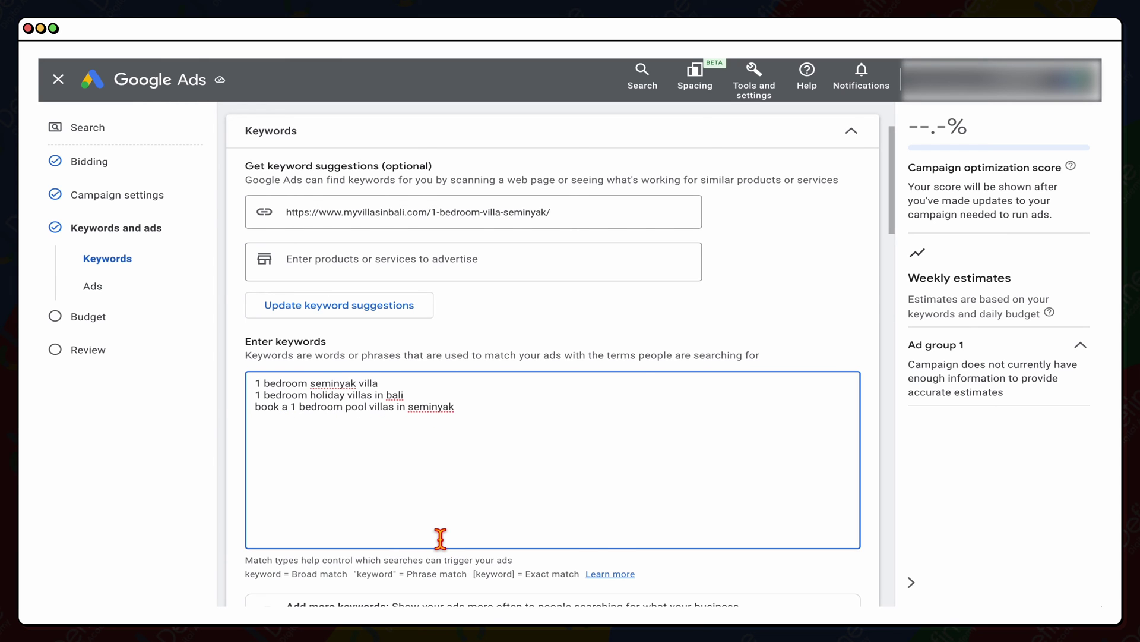
Step: Paste the 1 Bedroom Villa Seminyak page address as the ad's final URL
{"action": "scroll", "coordinate": [440, 538], "scroll_direction": "down", "scroll_amount": 8}
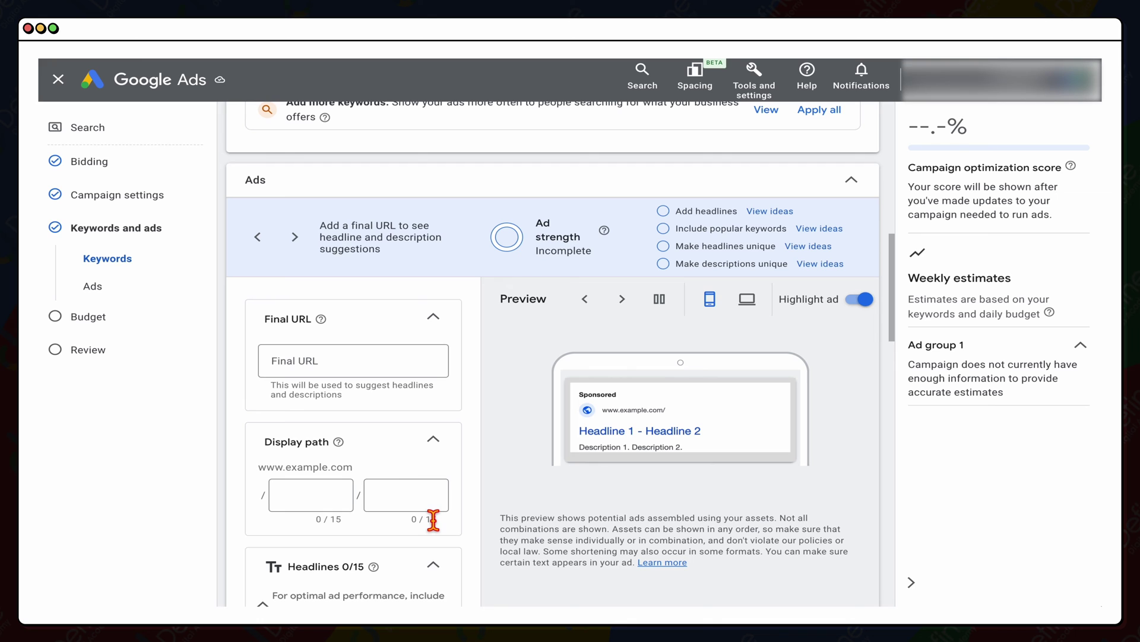
{"action": "left_click", "coordinate": [288, 363]}
{"action": "key", "text": "super+v"}
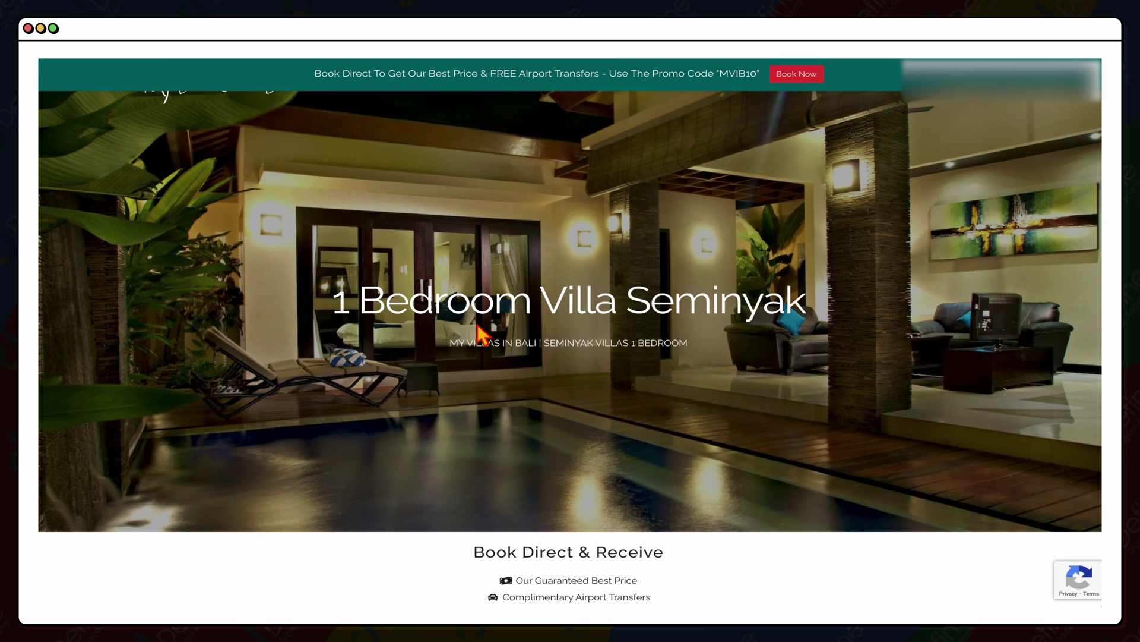
Step: Switch to the villa website and review the 1 Bedroom Villa Seminyak landing page's heading, description and amenities
{"action": "scroll", "coordinate": [482, 339], "scroll_direction": "down", "scroll_amount": 1}
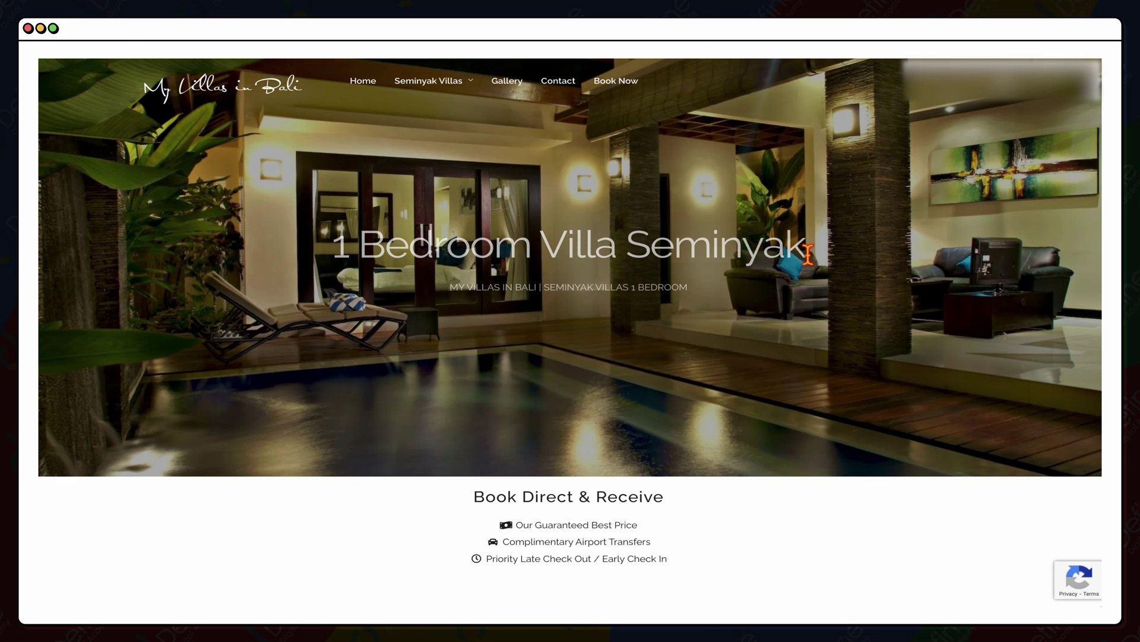
{"action": "scroll", "coordinate": [541, 315], "scroll_direction": "down", "scroll_amount": 10}
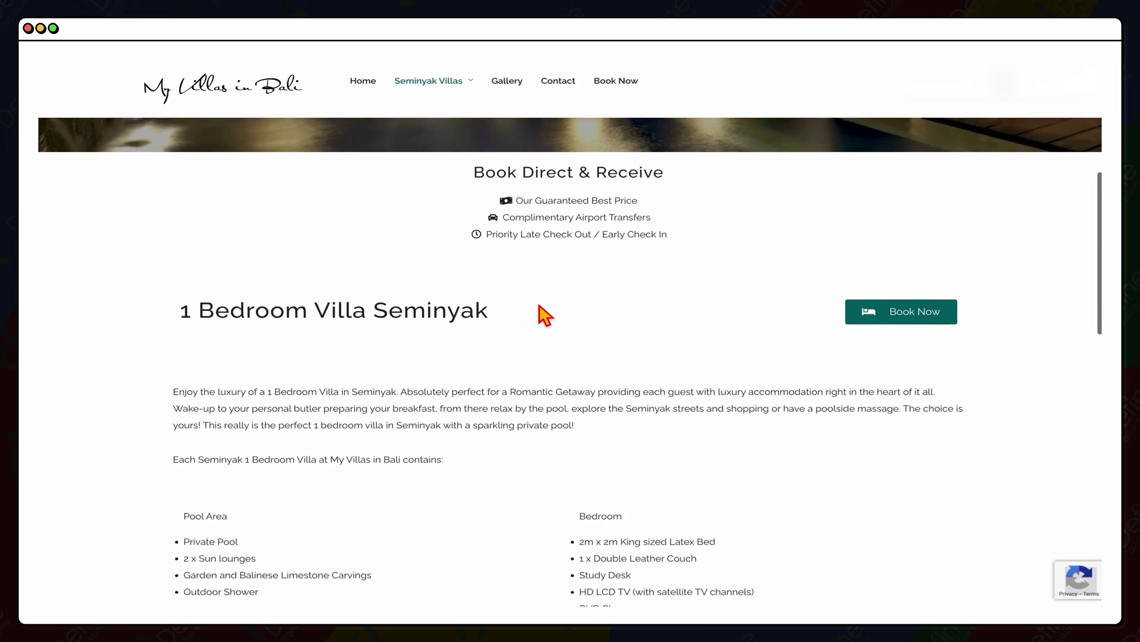
{"action": "scroll", "coordinate": [541, 315], "scroll_direction": "down", "scroll_amount": 3}
{"action": "scroll", "coordinate": [555, 301], "scroll_direction": "up", "scroll_amount": 5}
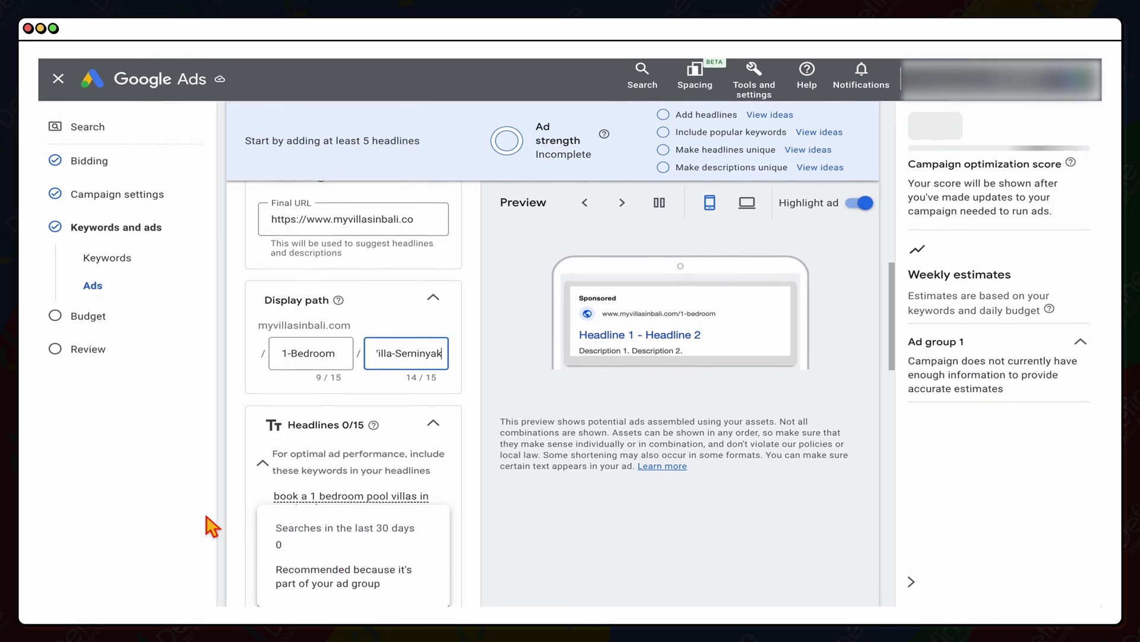
Step: Fill in the ad headlines "1 Bedroom Villa Seminyak", "My Villas in Bali", "Book Direct & Save", "The Perfect 1 Bedroom Villa" and two descriptions about Seminyak villas
{"action": "scroll", "coordinate": [339, 528], "scroll_direction": "down", "scroll_amount": 10}
{"action": "scroll", "coordinate": [344, 534], "scroll_direction": "down", "scroll_amount": 2}
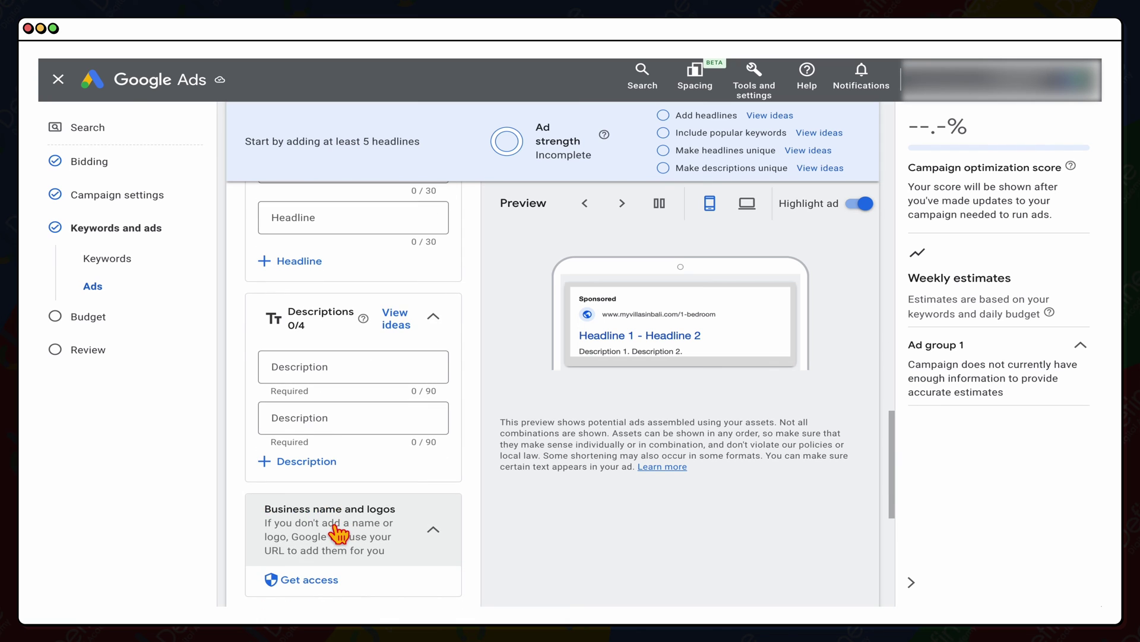
{"action": "scroll", "coordinate": [340, 532], "scroll_direction": "up", "scroll_amount": 6}
{"action": "scroll", "coordinate": [340, 532], "scroll_direction": "up", "scroll_amount": 3}
{"action": "left_click", "coordinate": [303, 433]}
{"action": "left_click", "coordinate": [296, 326]}
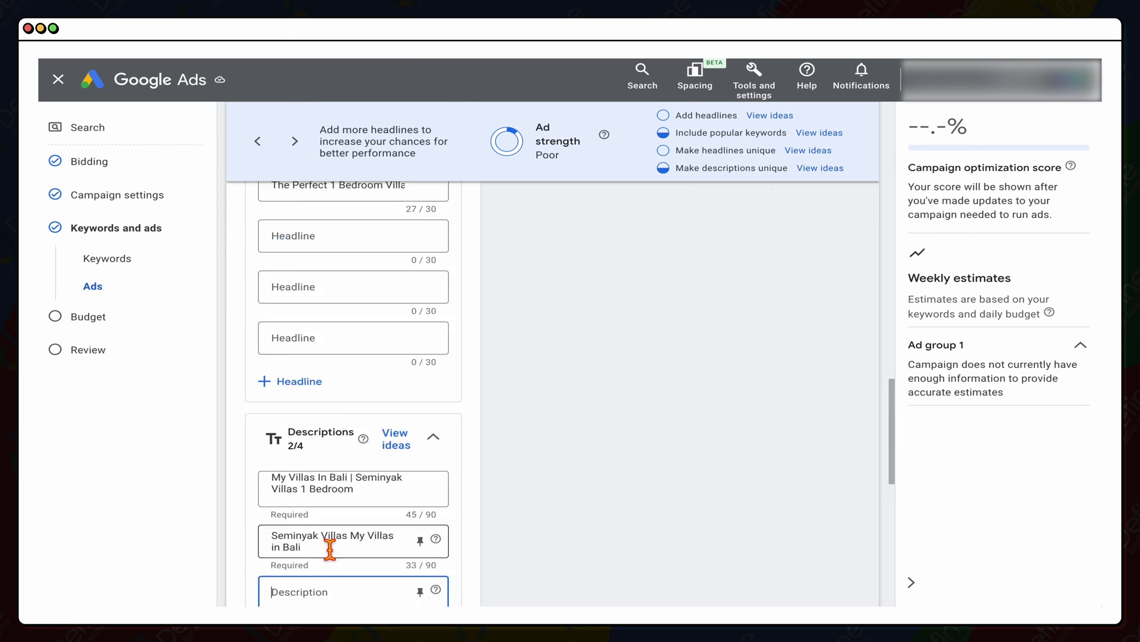
Step: Review the entered headlines and descriptions together with the mobile ad preview
{"action": "scroll", "coordinate": [336, 547], "scroll_direction": "up", "scroll_amount": 4}
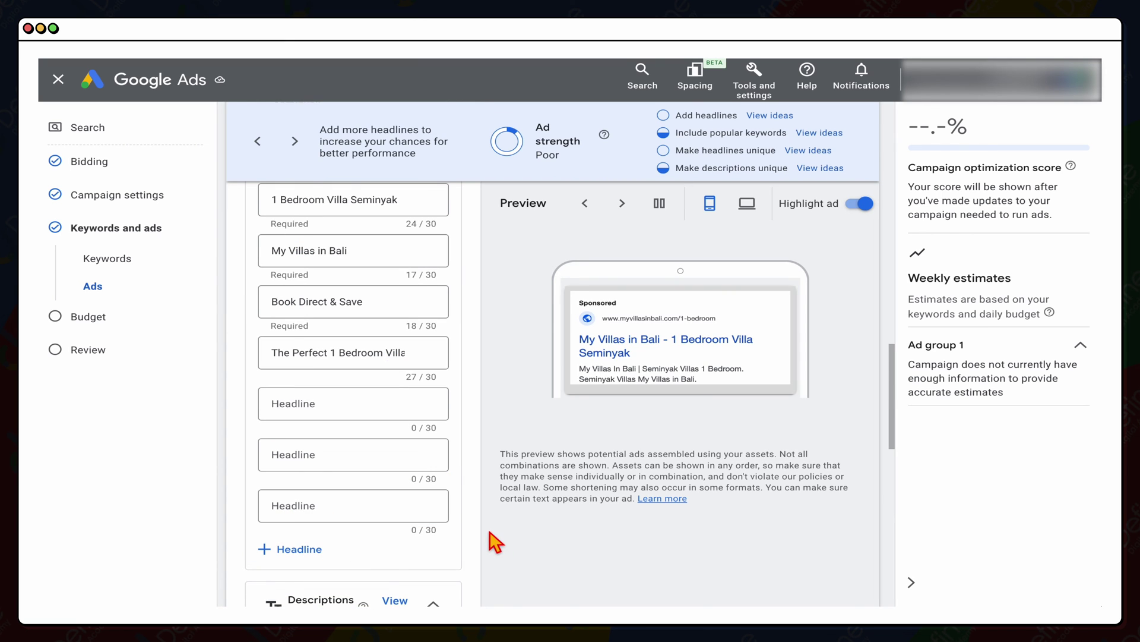
{"action": "scroll", "coordinate": [395, 453], "scroll_direction": "up", "scroll_amount": 4}
{"action": "scroll", "coordinate": [394, 451], "scroll_direction": "down", "scroll_amount": 8}
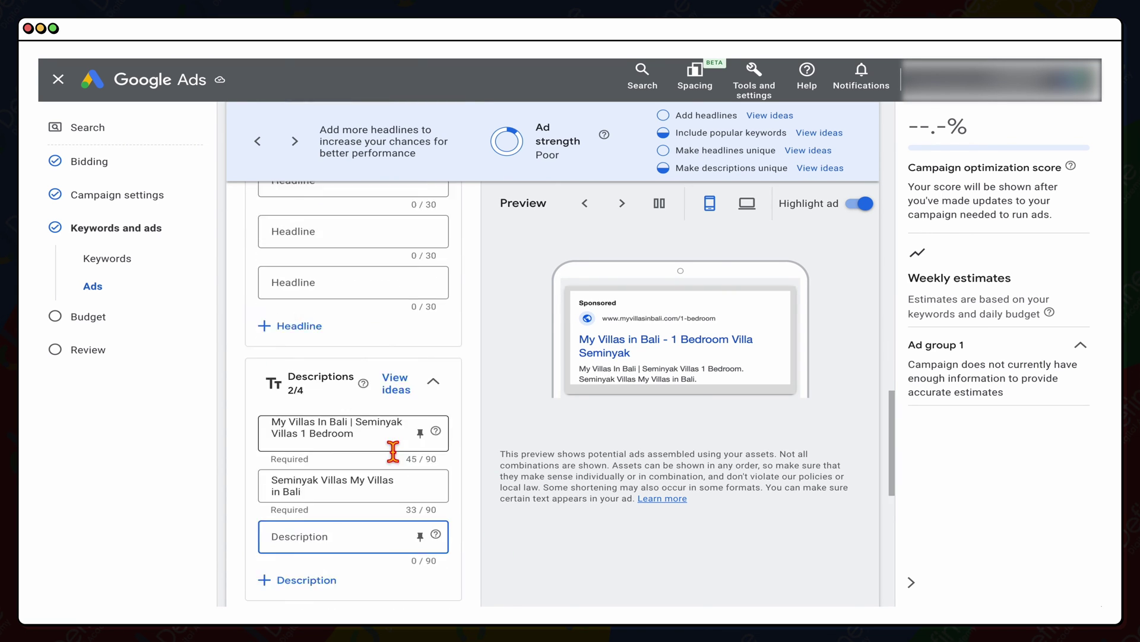
{"action": "scroll", "coordinate": [394, 456], "scroll_direction": "down", "scroll_amount": 2}
{"action": "scroll", "coordinate": [433, 466], "scroll_direction": "up", "scroll_amount": 5}
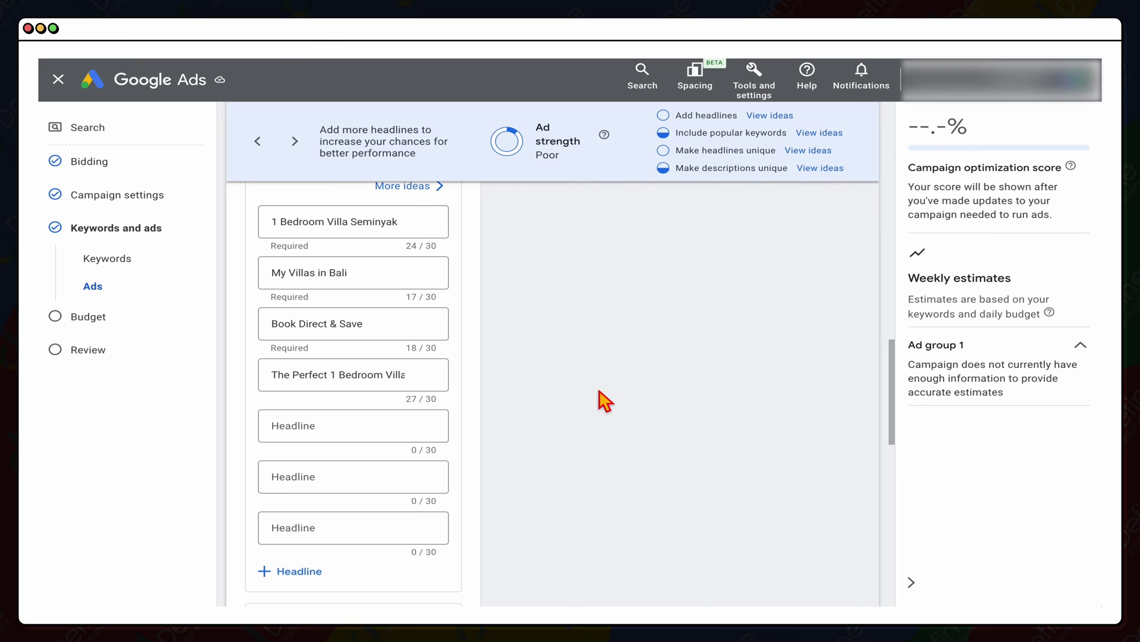
{"action": "scroll", "coordinate": [606, 403], "scroll_direction": "up", "scroll_amount": 1}
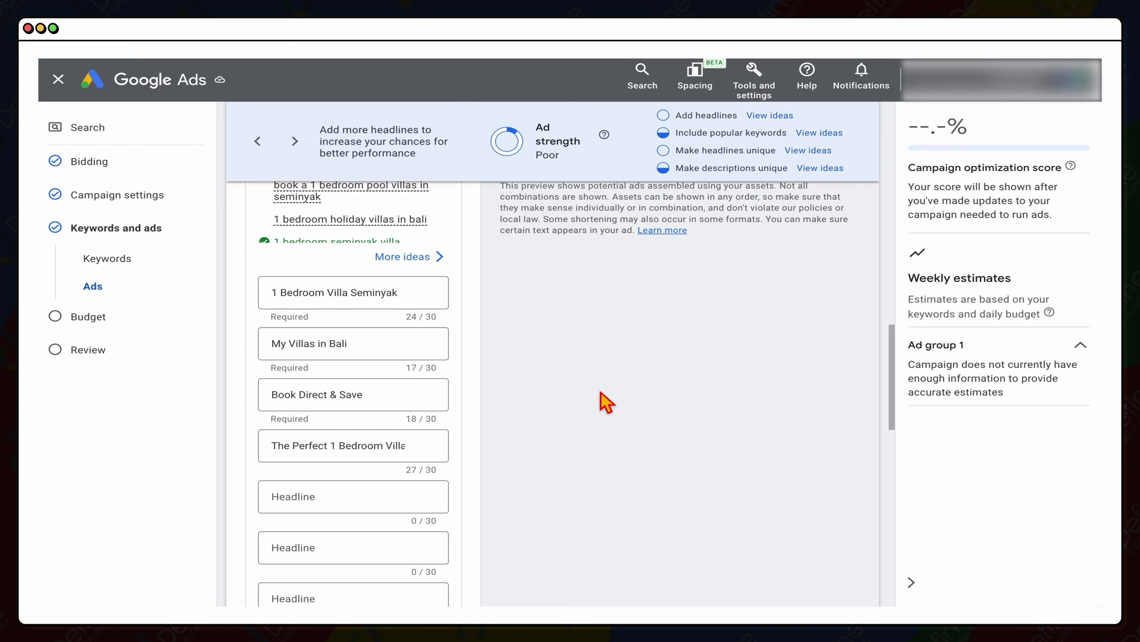
{"action": "scroll", "coordinate": [597, 408], "scroll_direction": "up", "scroll_amount": 1}
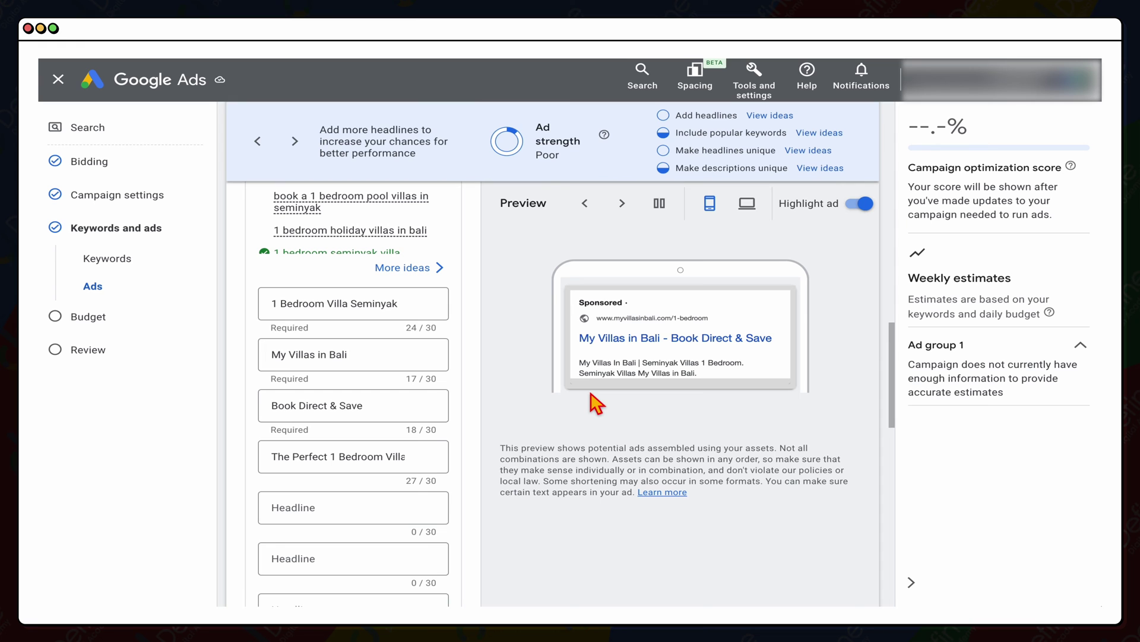
Step: Start creating campaign sitelinks and enter "Deals" as the first sitelink's text
{"action": "scroll", "coordinate": [374, 436], "scroll_direction": "down", "scroll_amount": 10}
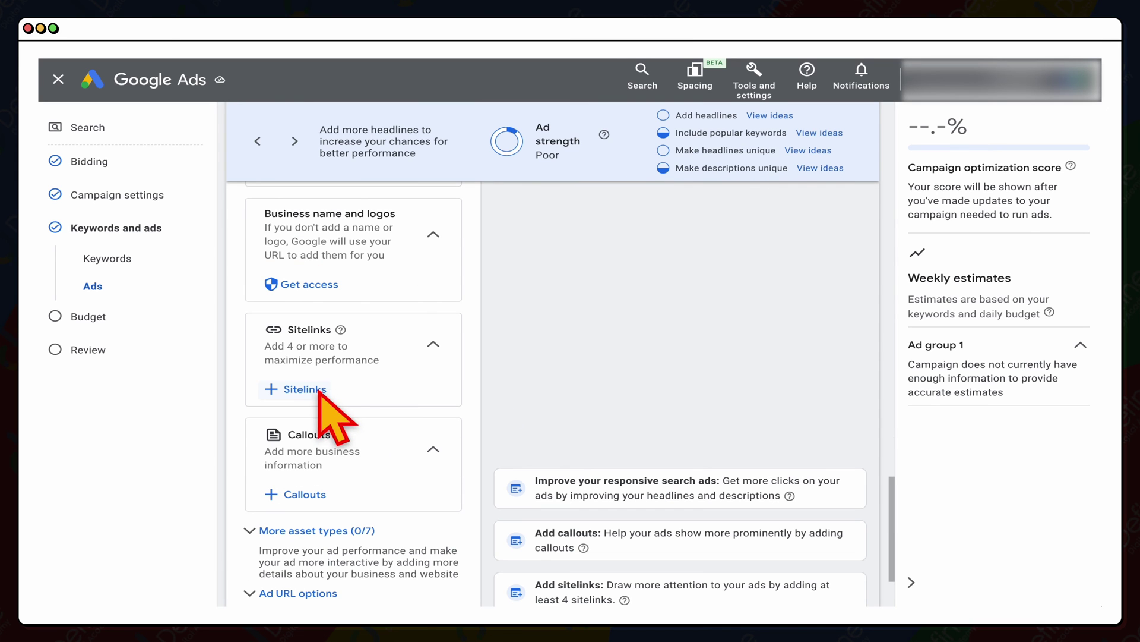
{"action": "left_click", "coordinate": [303, 395]}
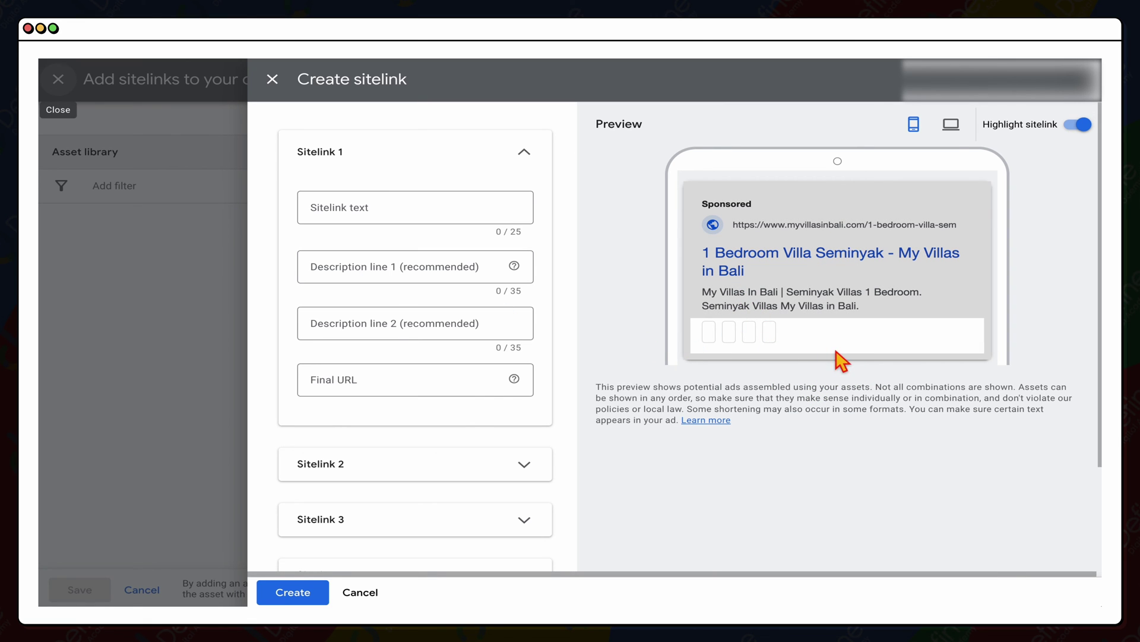
{"action": "left_click", "coordinate": [341, 219]}
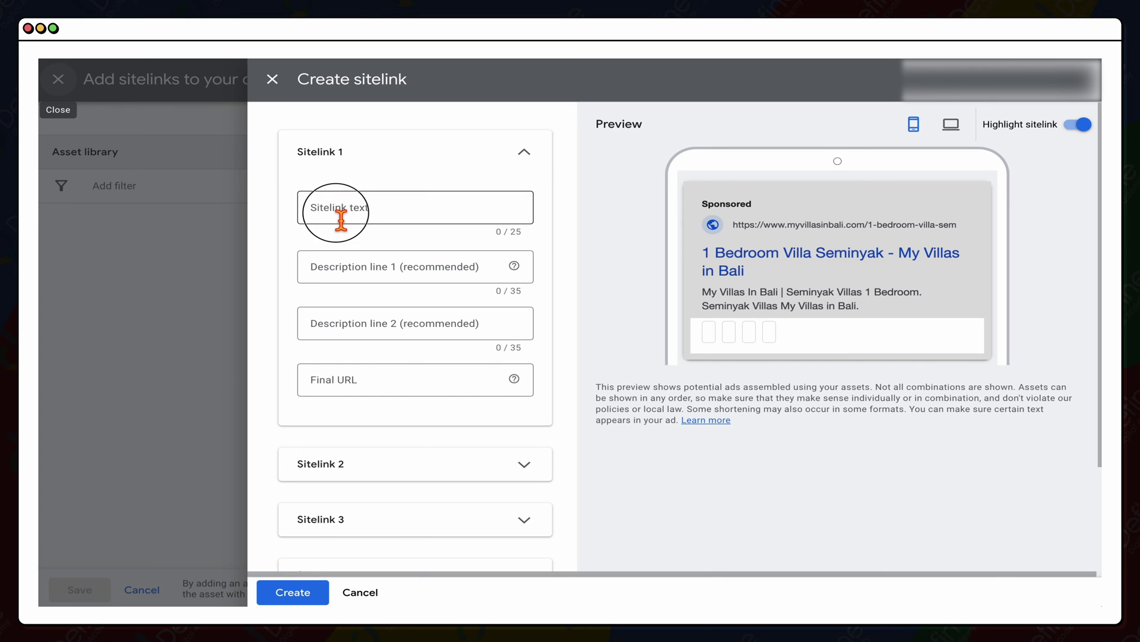
{"action": "scroll", "coordinate": [341, 218], "scroll_direction": "down", "scroll_amount": 1}
{"action": "scroll", "coordinate": [341, 218], "scroll_direction": "up", "scroll_amount": 1}
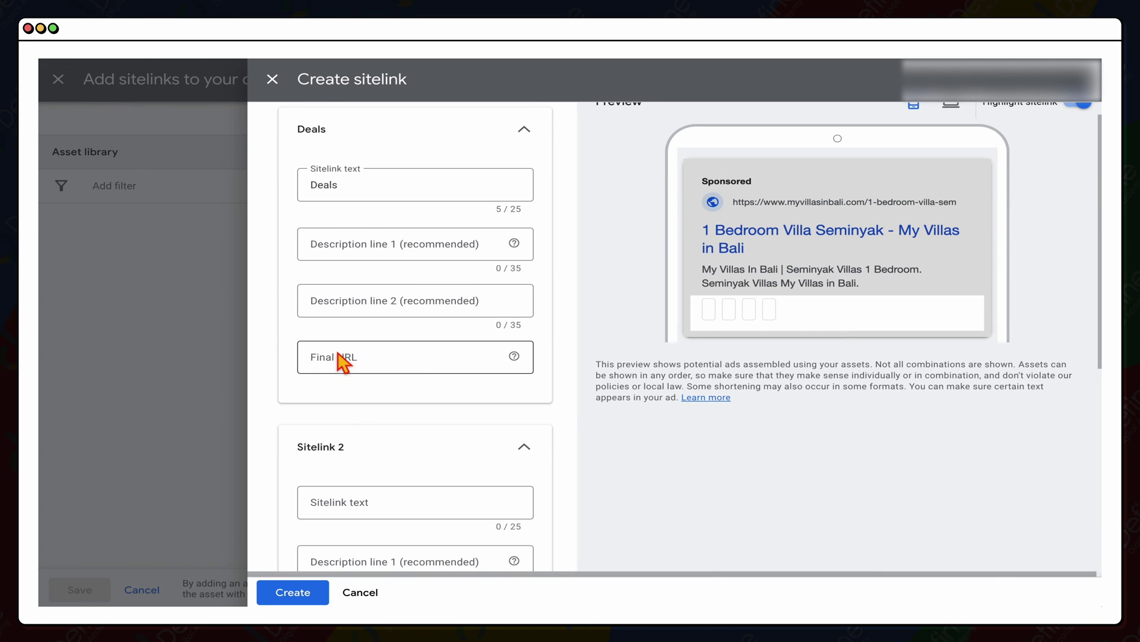
{"action": "left_click", "coordinate": [342, 359]}
Step: Enter "Contact" as the second sitelink's text and "Blog" as the third sitelink's text
{"action": "left_click", "coordinate": [336, 505]}
{"action": "type", "text": "Contact"}
{"action": "scroll", "coordinate": [357, 488], "scroll_direction": "down", "scroll_amount": 5}
{"action": "left_click", "coordinate": [357, 488]}
{"action": "type", "text": "Blog"}
{"action": "scroll", "coordinate": [389, 483], "scroll_direction": "down", "scroll_amount": 4}
Step: Name the fourth sitelink "2 Bedroom Villas" and use the villa website's 2 Bedroom Villa Seminyak page address as its final URL
{"action": "left_click", "coordinate": [331, 385]}
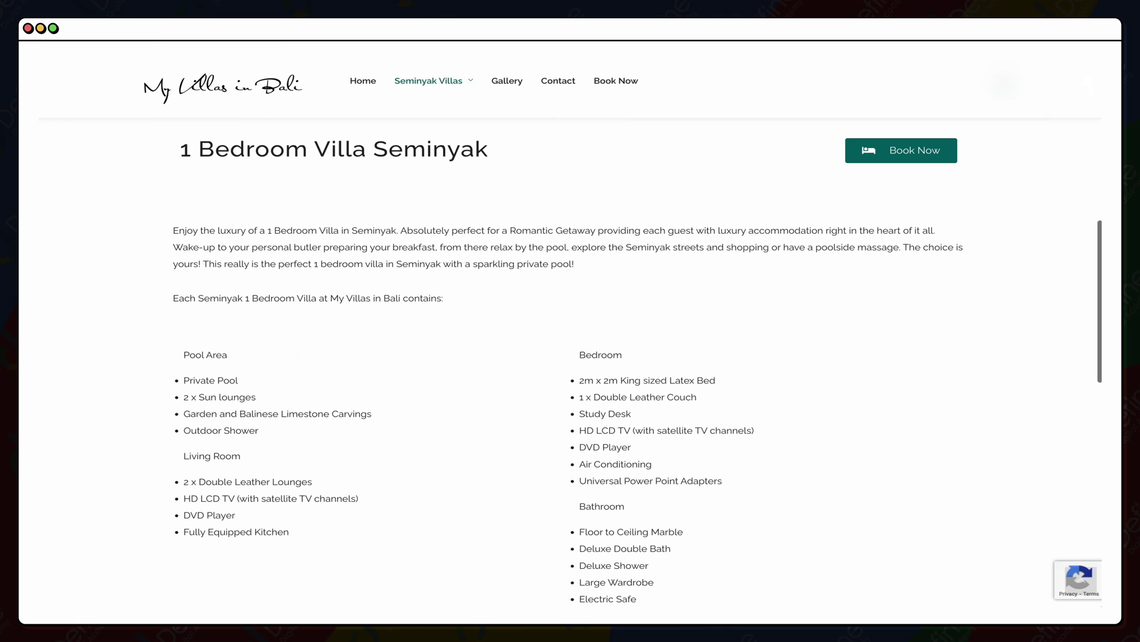
{"action": "mouse_move", "coordinate": [449, 109]}
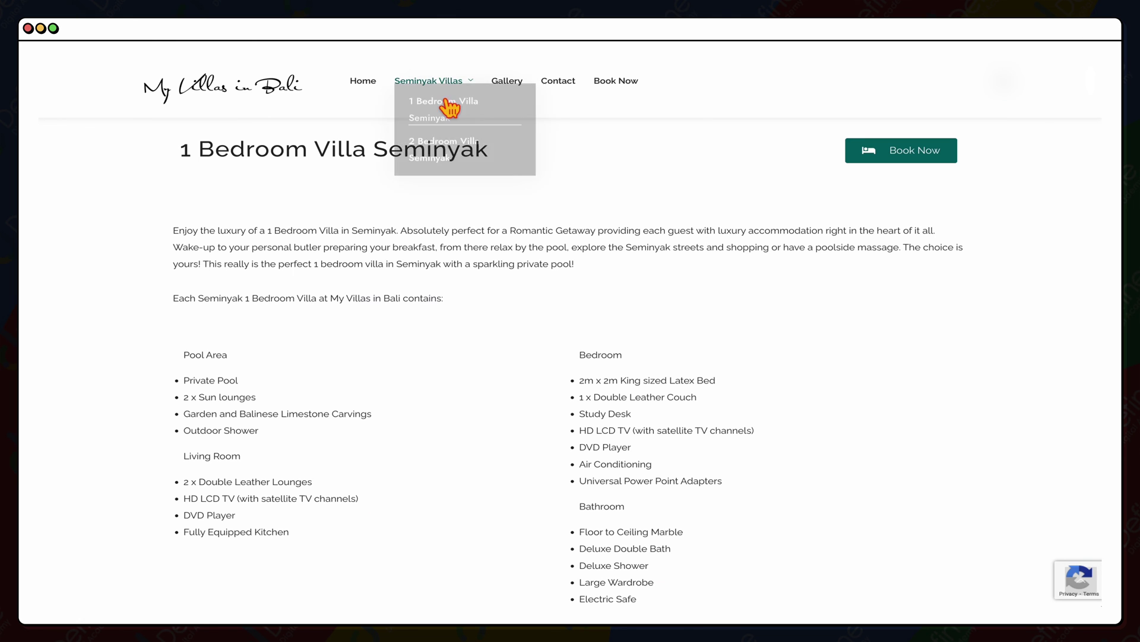
{"action": "left_click", "coordinate": [445, 156]}
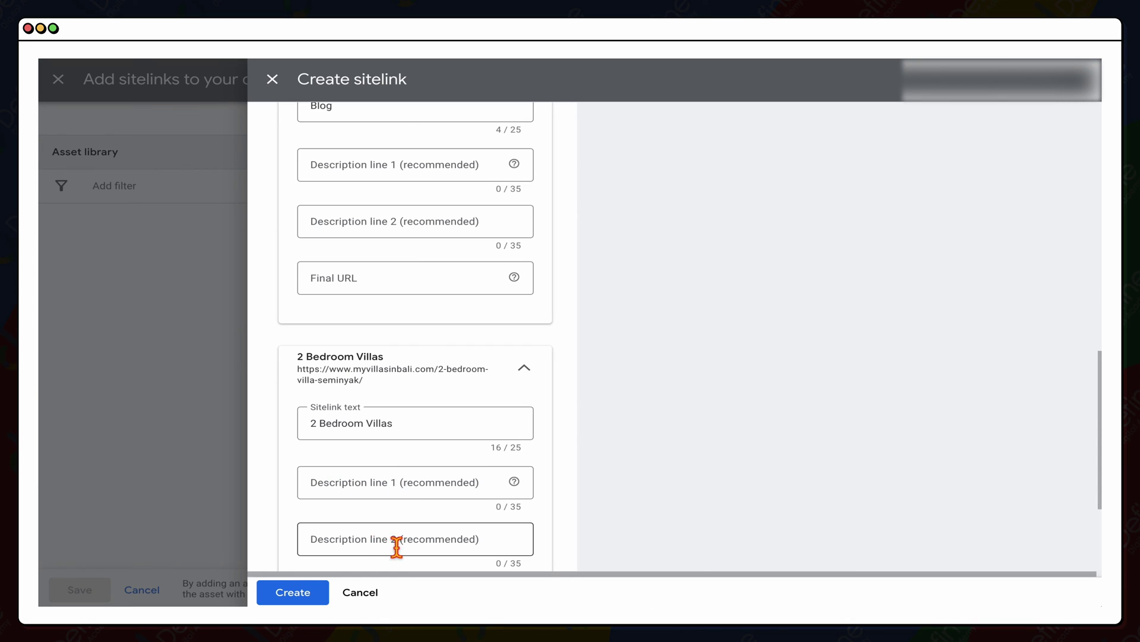
Step: Rename the first sitelink "Photo Gallery", give the first three sitelinks the gallery, contact and seminyak-villas page URLs, and save all sitelinks to the campaign
{"action": "scroll", "coordinate": [404, 465], "scroll_direction": "up", "scroll_amount": 3}
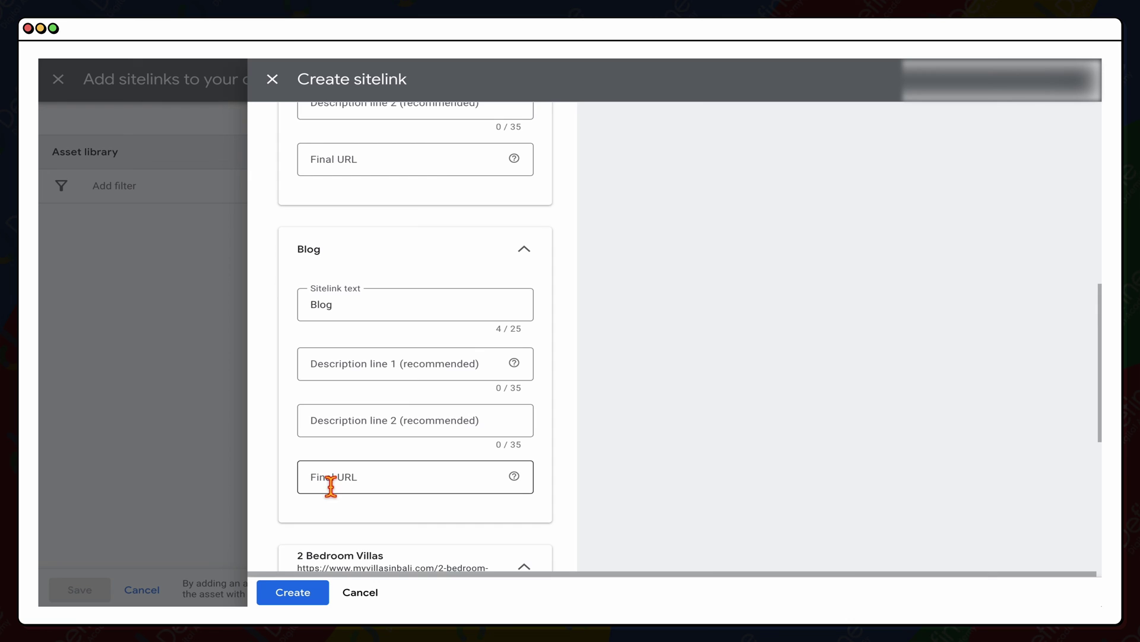
{"action": "scroll", "coordinate": [425, 486], "scroll_direction": "up", "scroll_amount": 8}
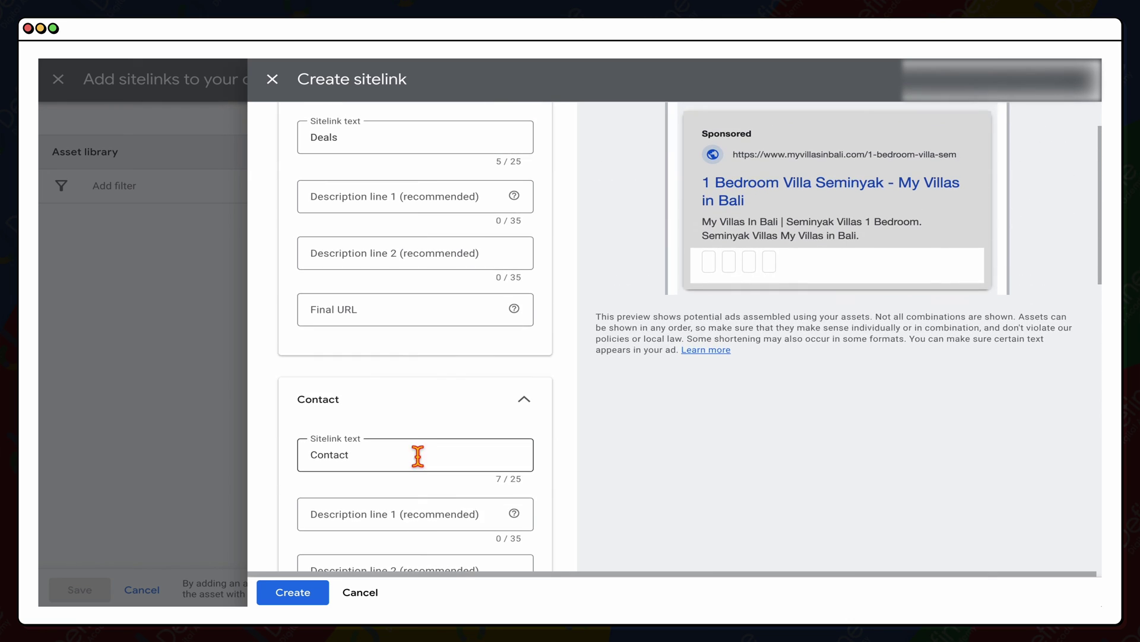
{"action": "scroll", "coordinate": [418, 456], "scroll_direction": "up", "scroll_amount": 3}
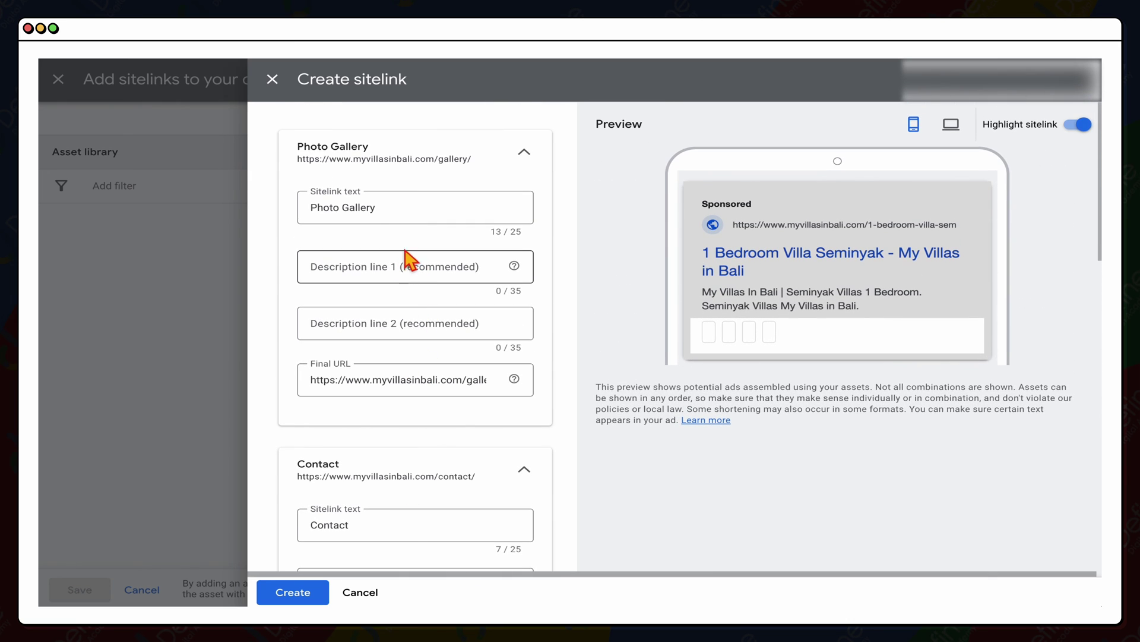
{"action": "scroll", "coordinate": [400, 236], "scroll_direction": "down", "scroll_amount": 1}
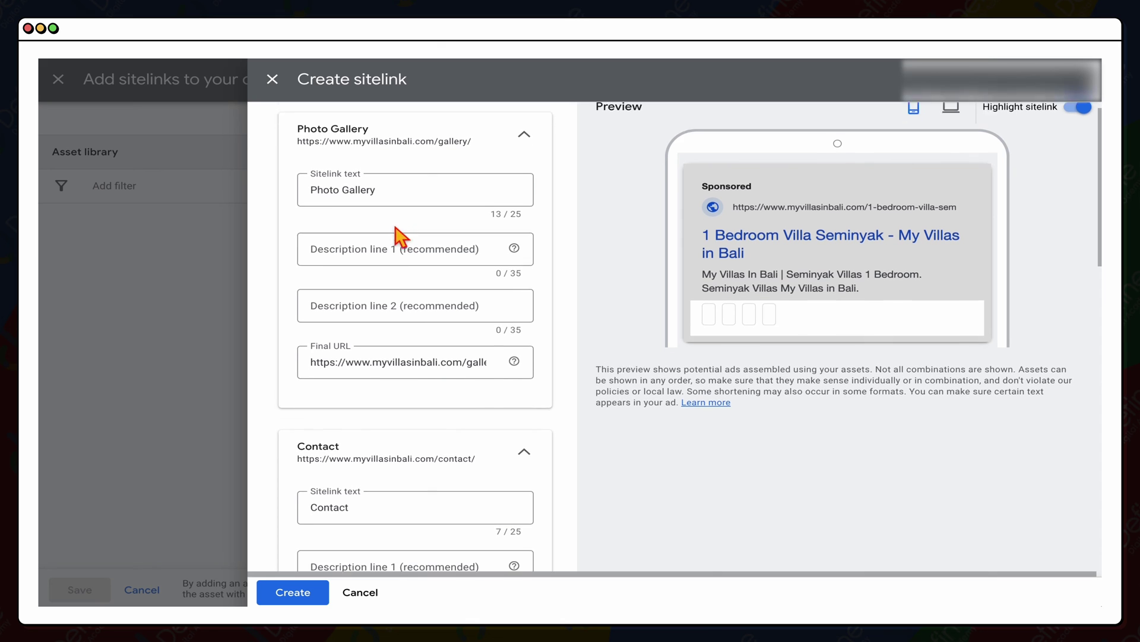
{"action": "scroll", "coordinate": [415, 349], "scroll_direction": "down", "scroll_amount": 8}
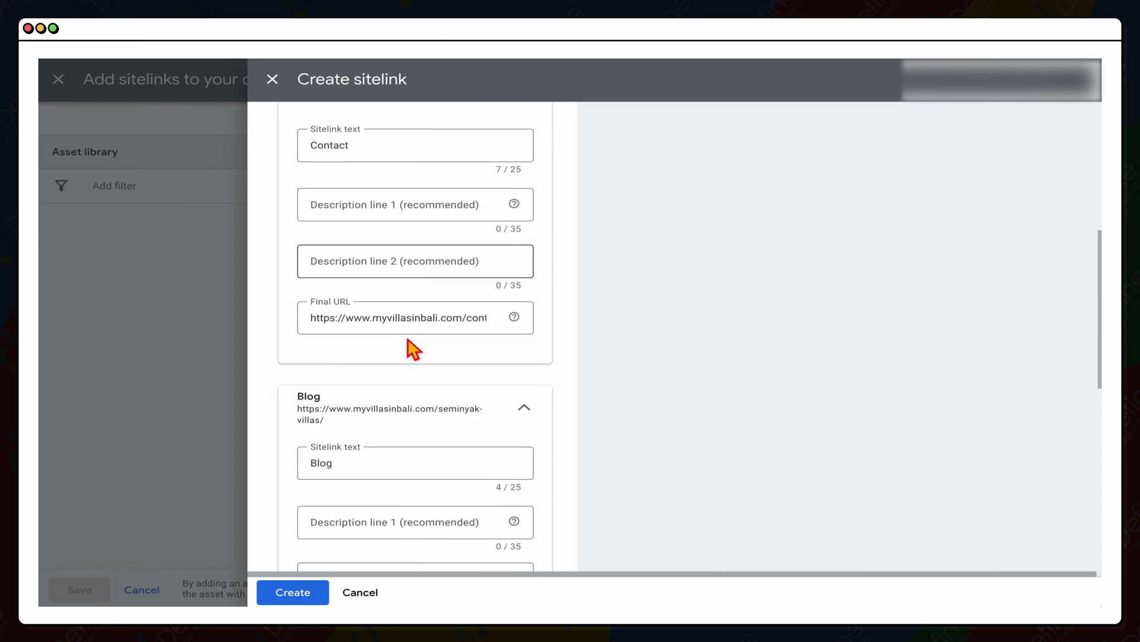
{"action": "left_click", "coordinate": [313, 594]}
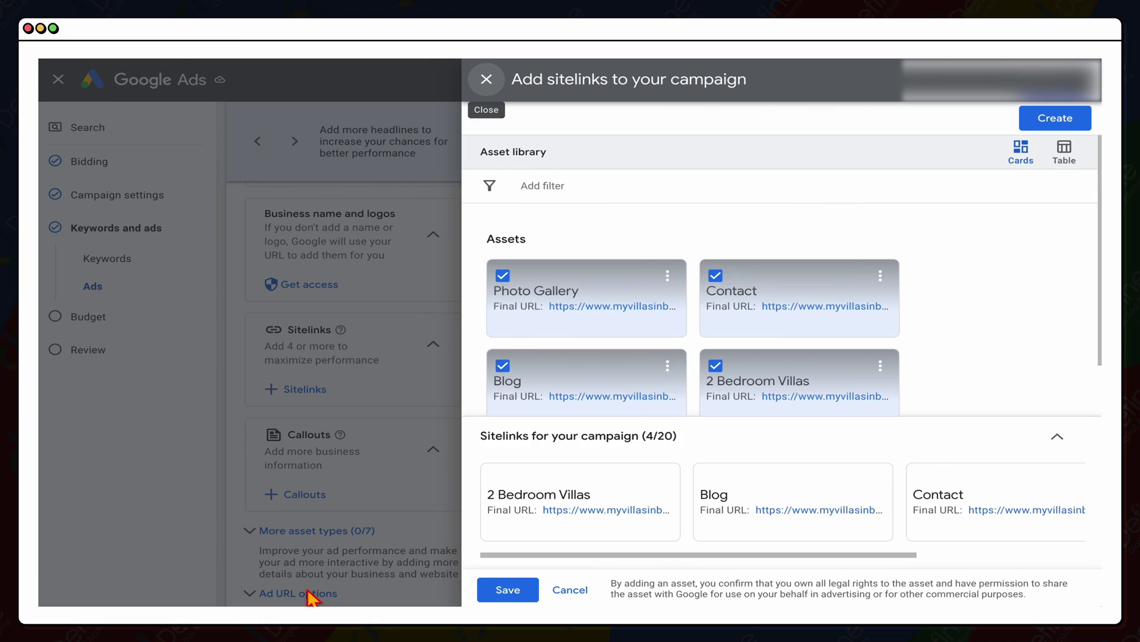
{"action": "left_click", "coordinate": [507, 591]}
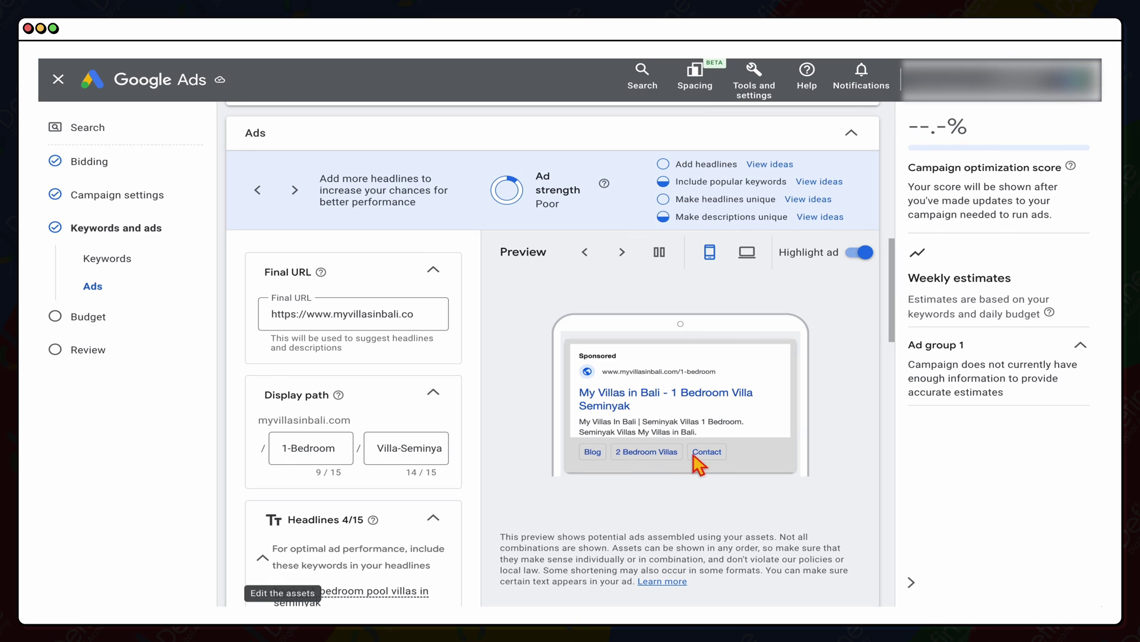
Step: Check the ad and its sitelinks in the desktop preview, and finish the ad to continue to the Budget stage
{"action": "left_click", "coordinate": [746, 253]}
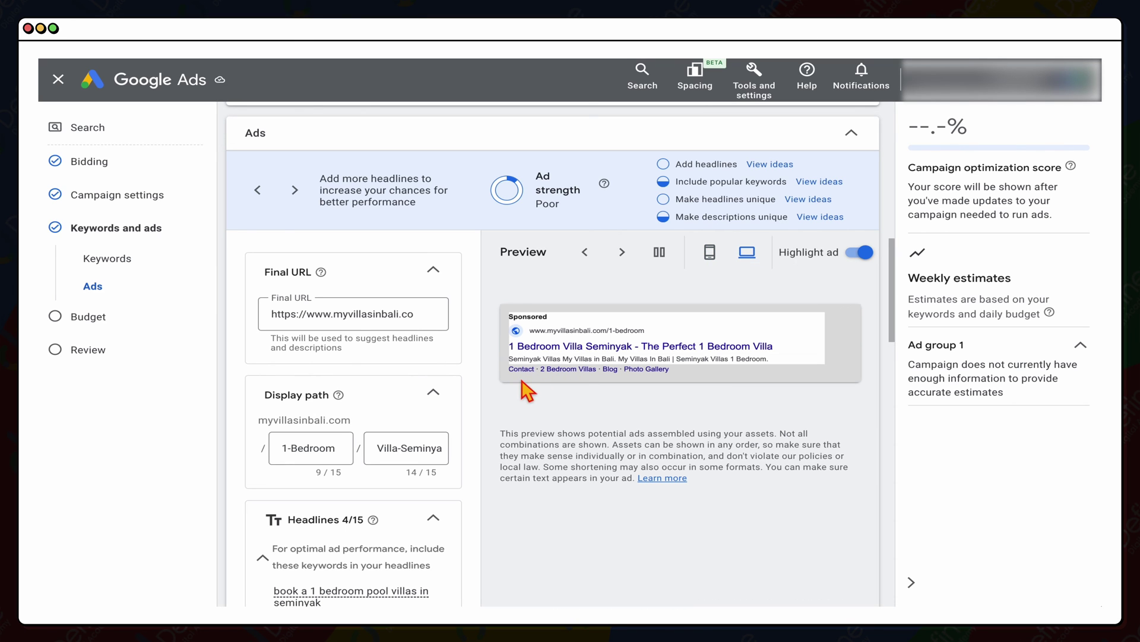
{"action": "left_click", "coordinate": [562, 369]}
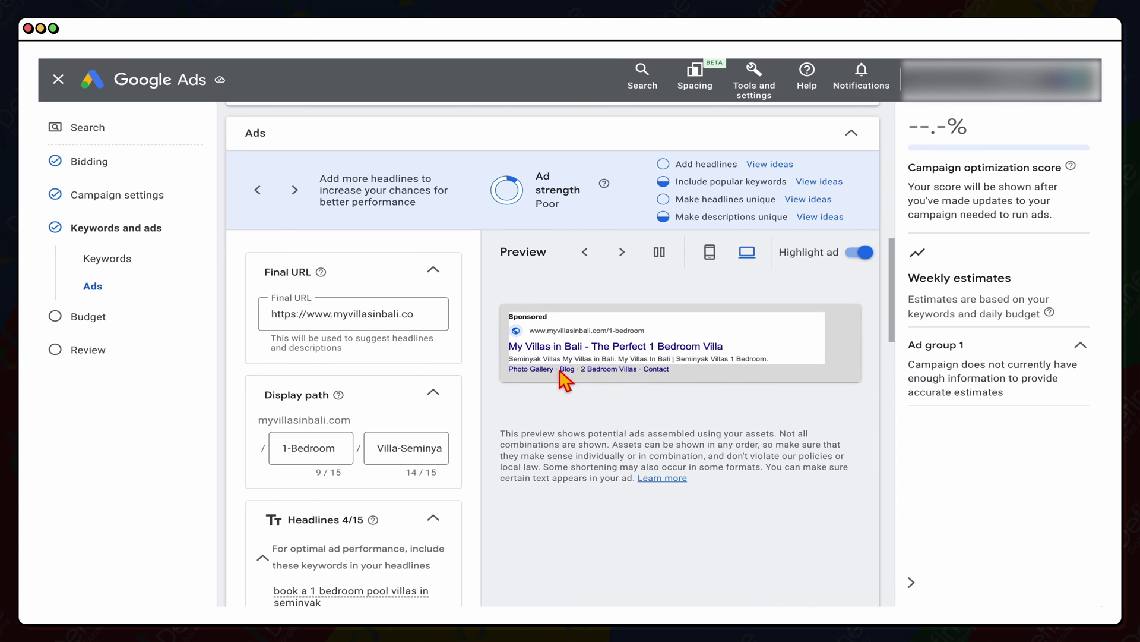
{"action": "scroll", "coordinate": [438, 446], "scroll_direction": "down", "scroll_amount": 15}
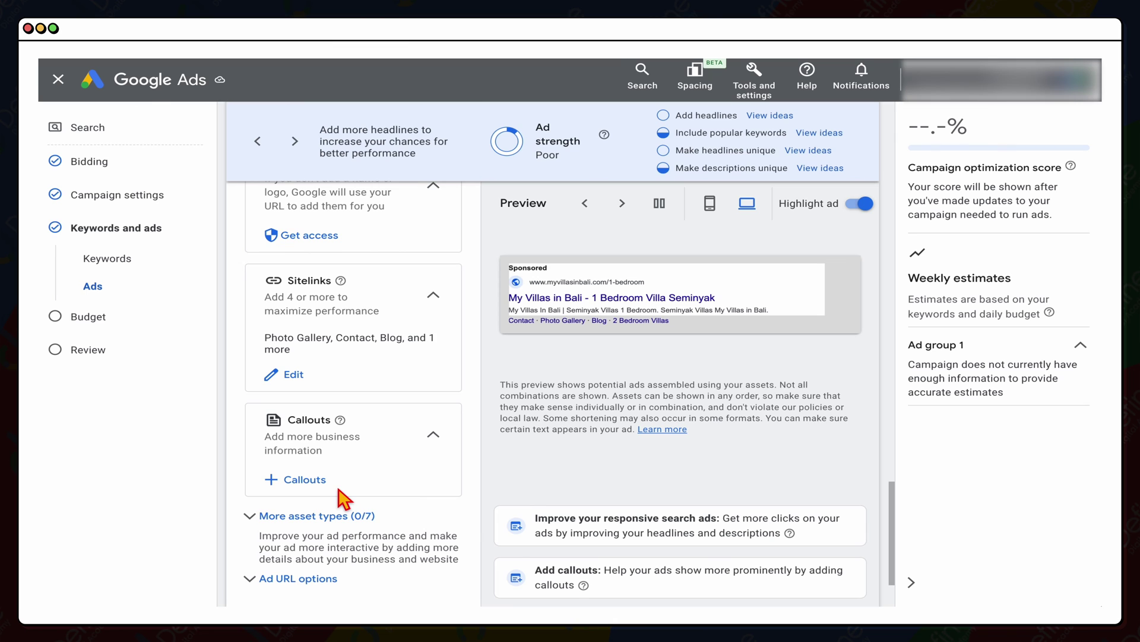
{"action": "scroll", "coordinate": [343, 499], "scroll_direction": "down", "scroll_amount": 3}
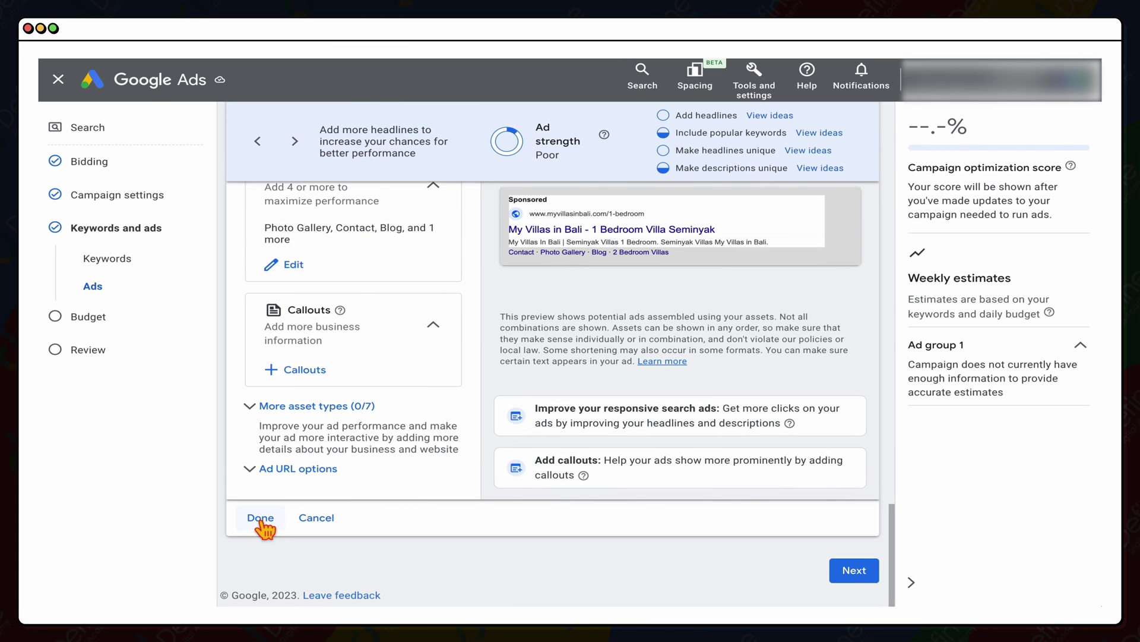
{"action": "left_click", "coordinate": [864, 577]}
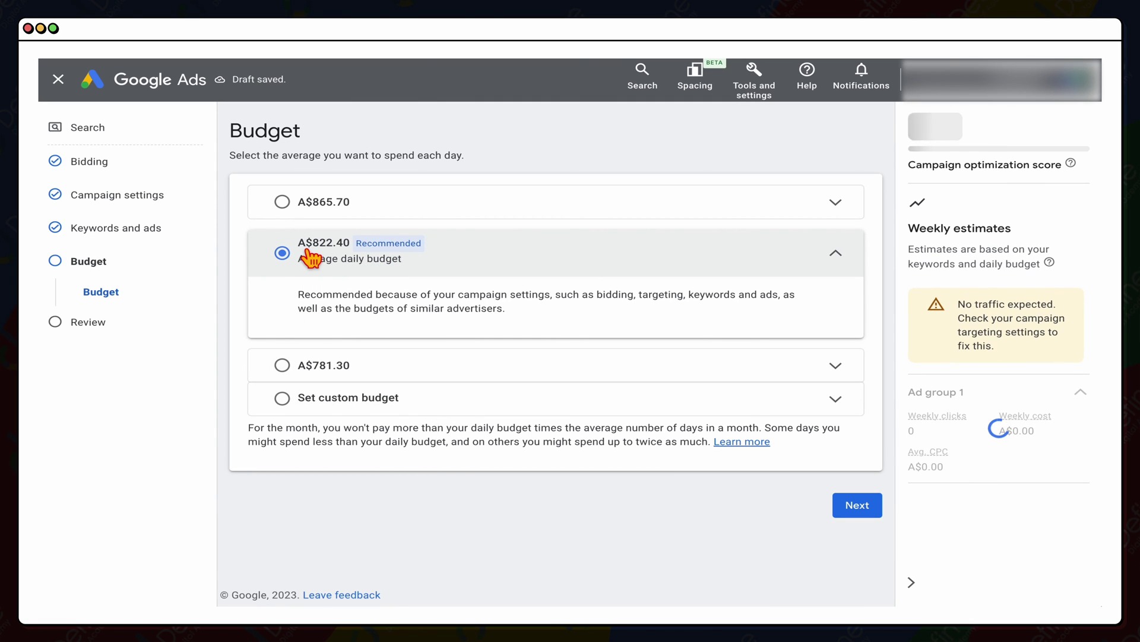
Step: Set a custom average daily budget of A$30 for the campaign and proceed to the next stage
{"action": "left_click", "coordinate": [423, 407]}
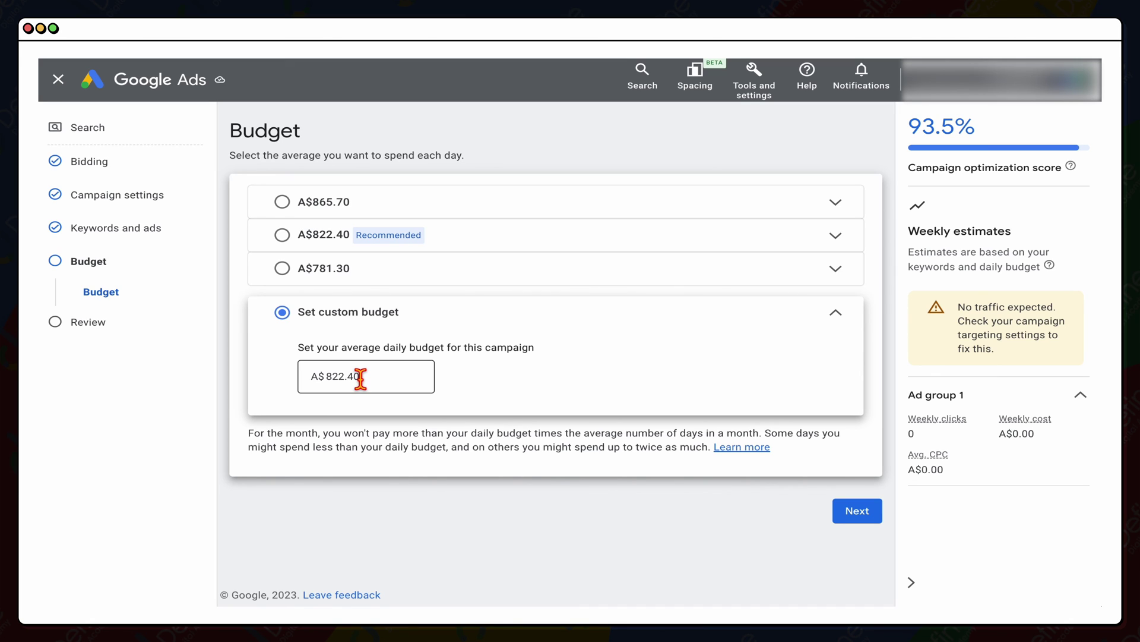
{"action": "double_click", "coordinate": [337, 376]}
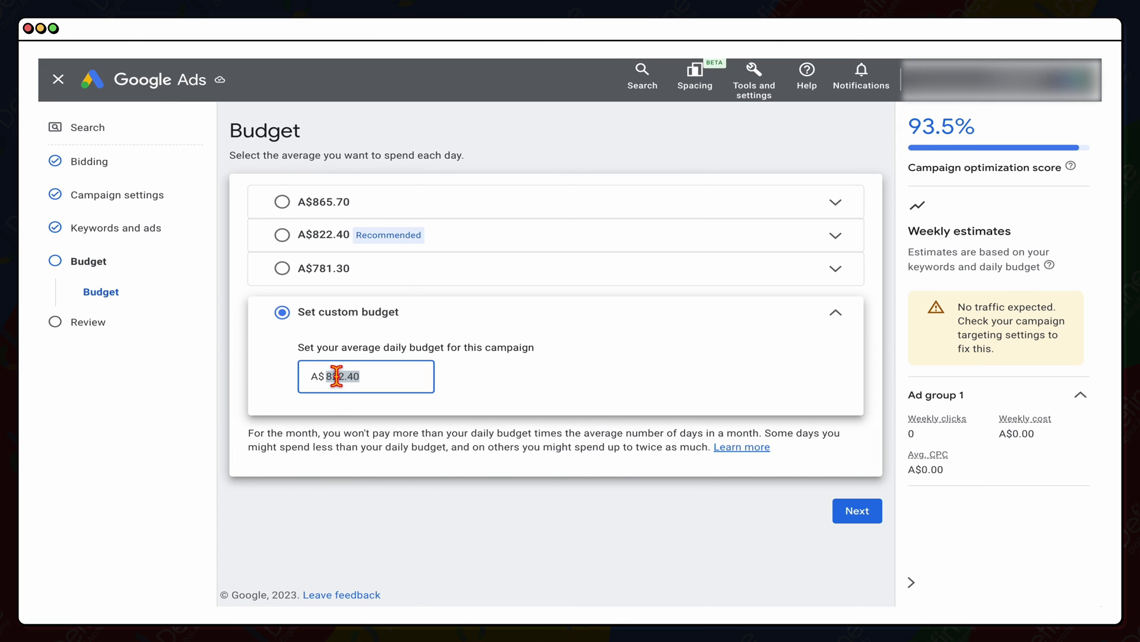
{"action": "type", "text": "30"}
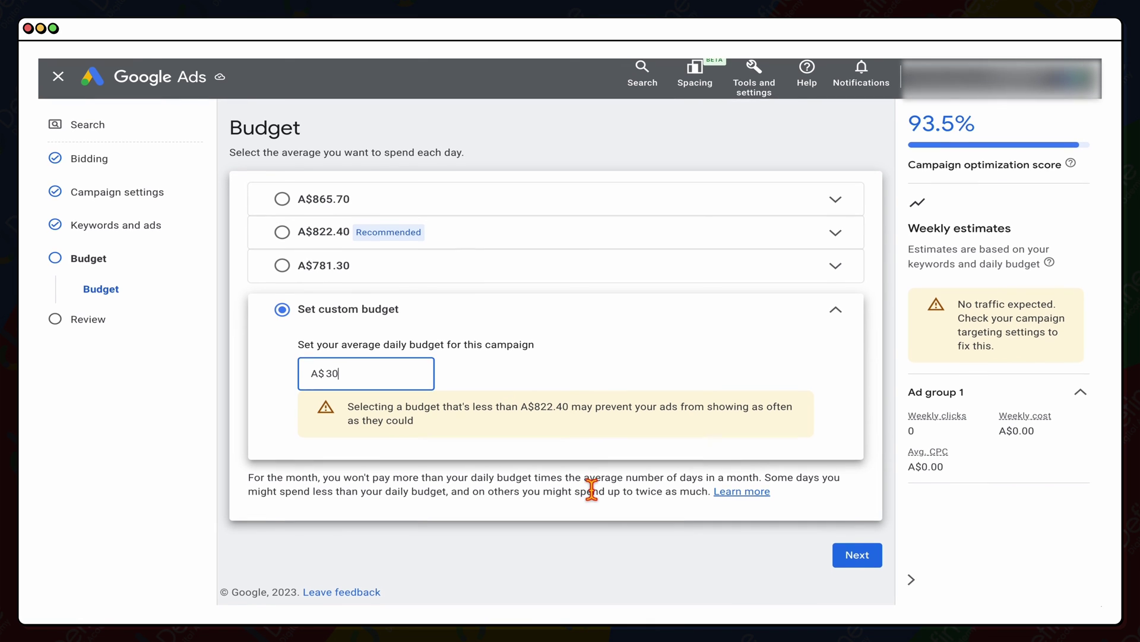
{"action": "left_click", "coordinate": [847, 562]}
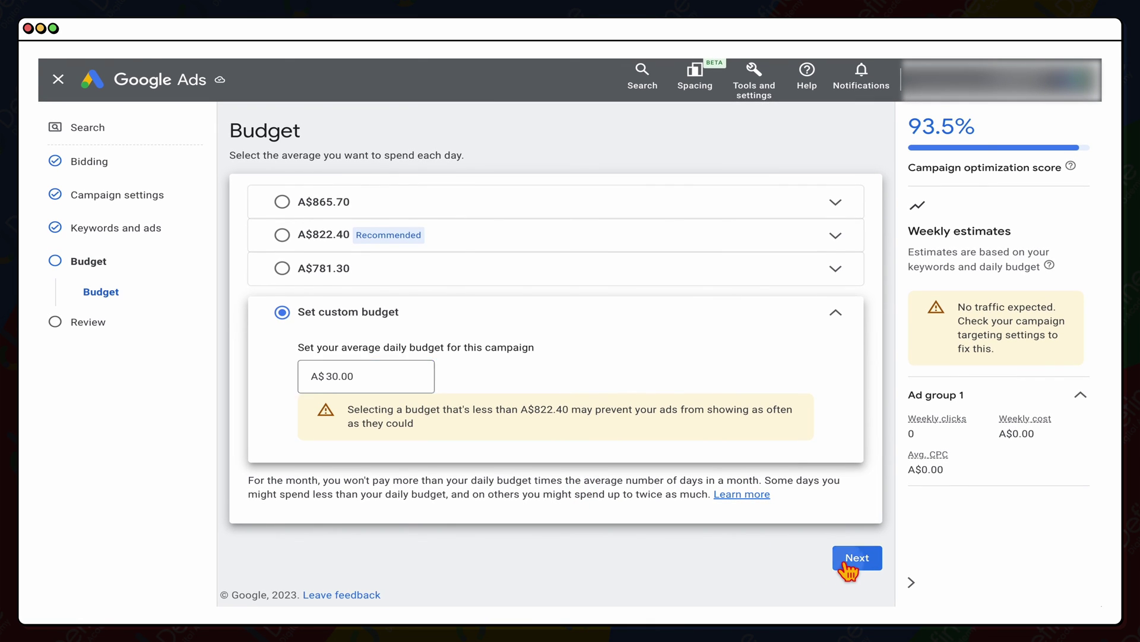